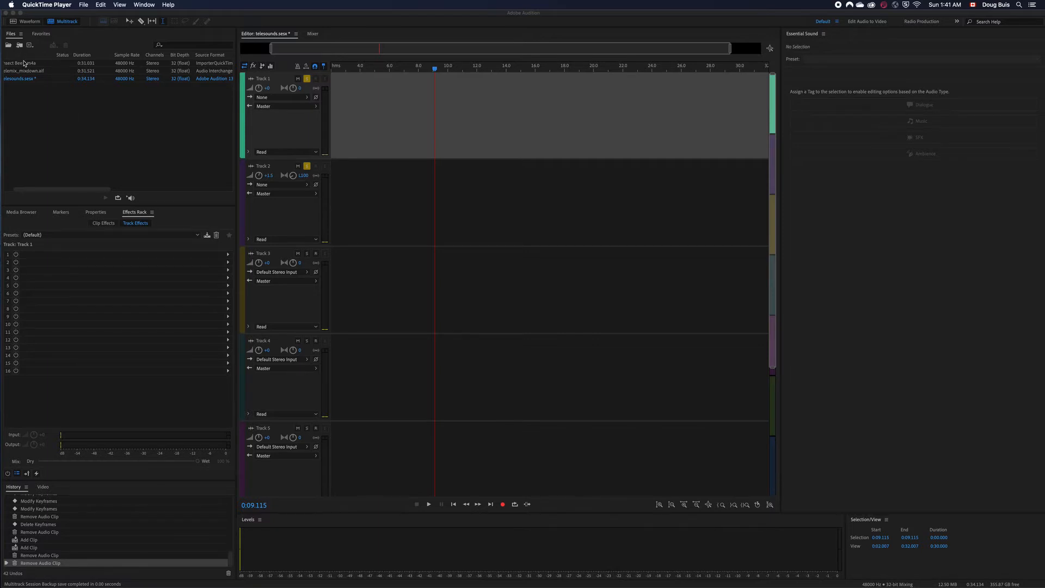
Place the Insect Bee 1 clip at the start of Track 1 and set the track's pan to R100
{"action": "left_click", "coordinate": [23, 63]}
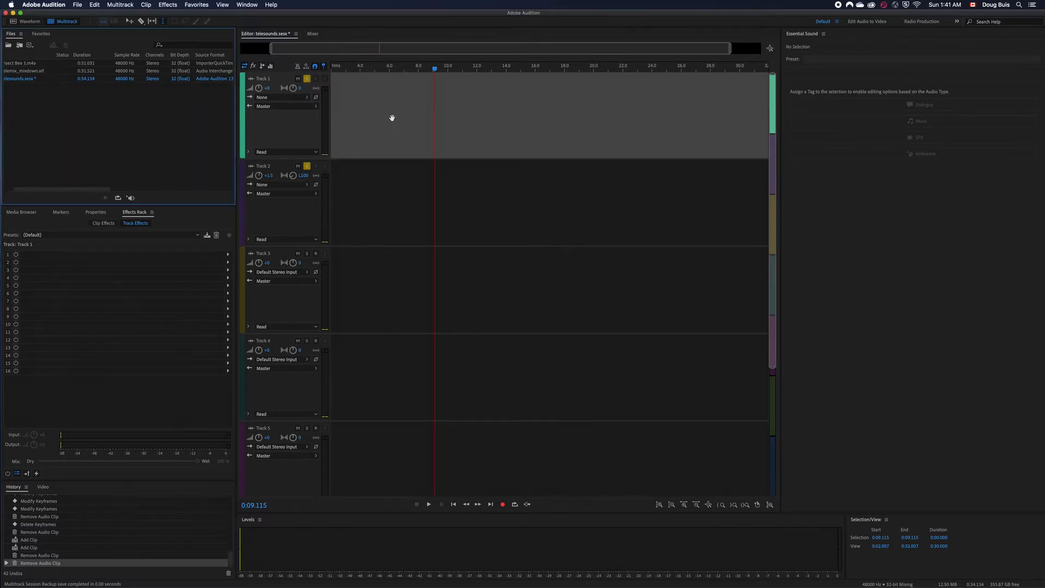
{"action": "left_click_drag", "start_coordinate": [20, 63], "coordinate": [330, 127]}
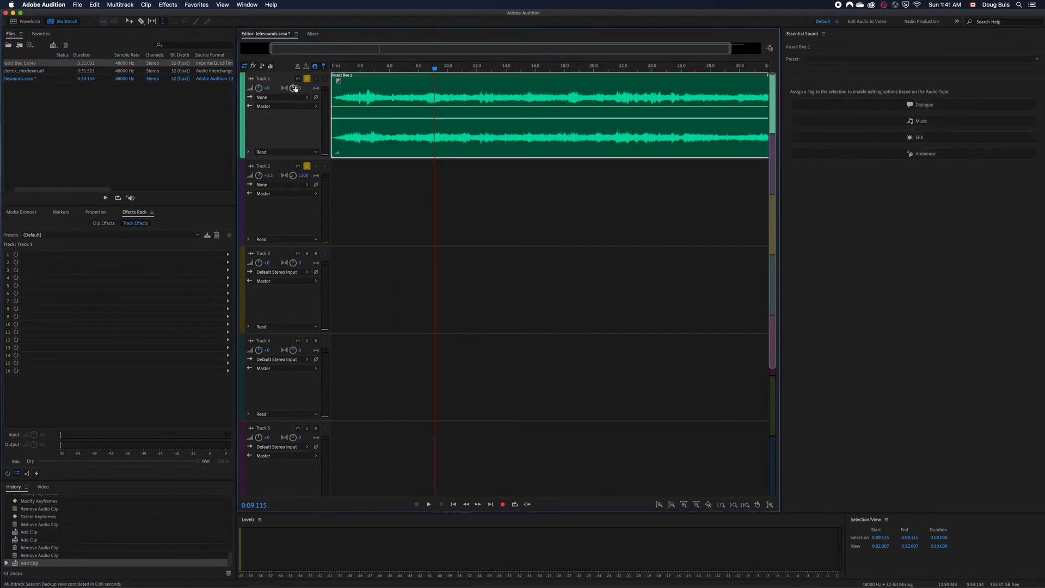
{"action": "left_click_drag", "start_coordinate": [297, 89], "coordinate": [298, 90]}
{"action": "left_click", "coordinate": [298, 89]}
{"action": "key", "text": "BackSpace"}
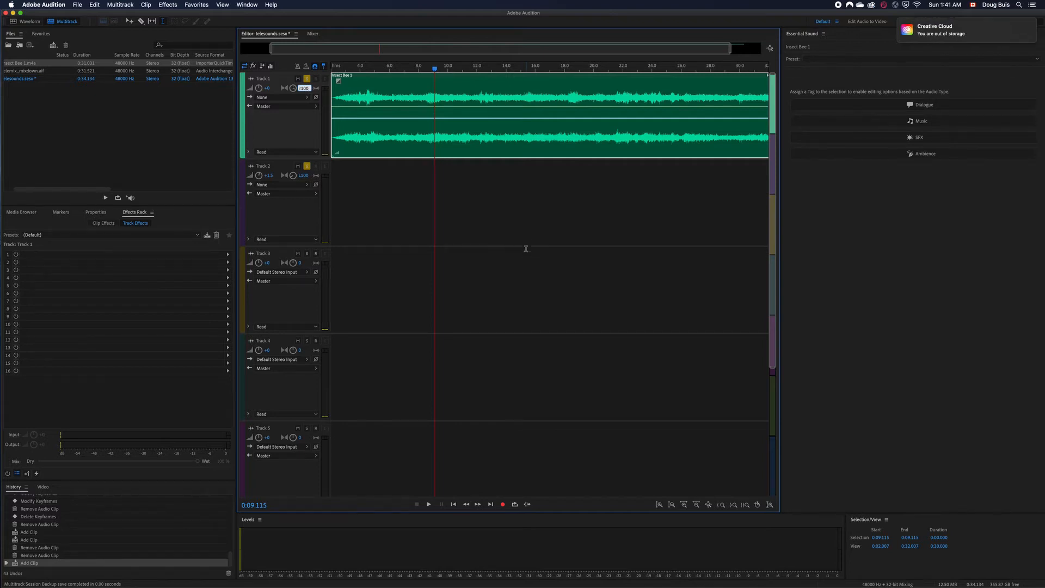
{"action": "left_click", "coordinate": [350, 197]}
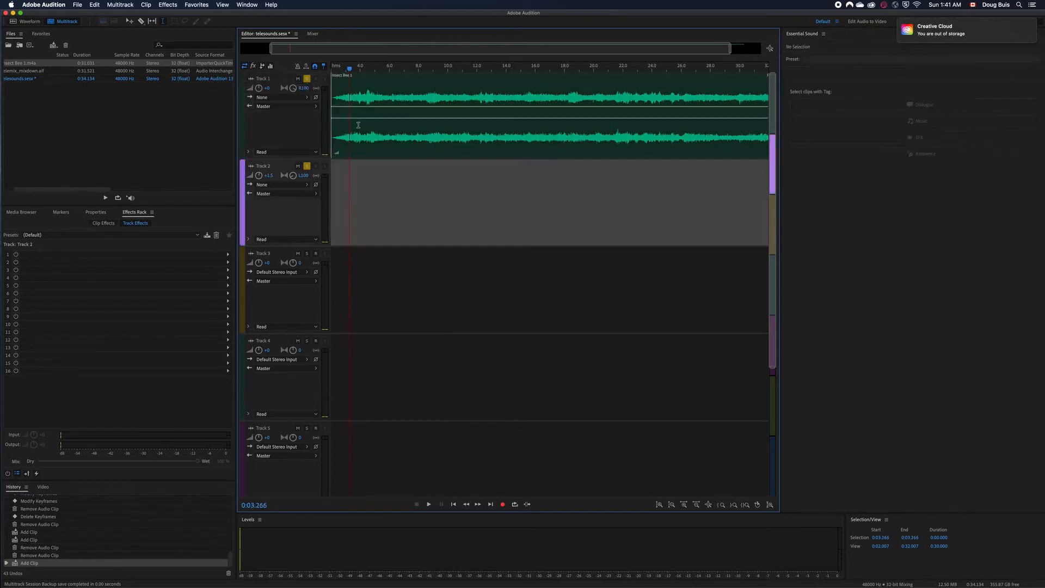
Play the opening of the bee clip, return the playhead to 0:02.119 and show the clip's full length
{"action": "left_click", "coordinate": [343, 70]}
{"action": "key", "text": "space"}
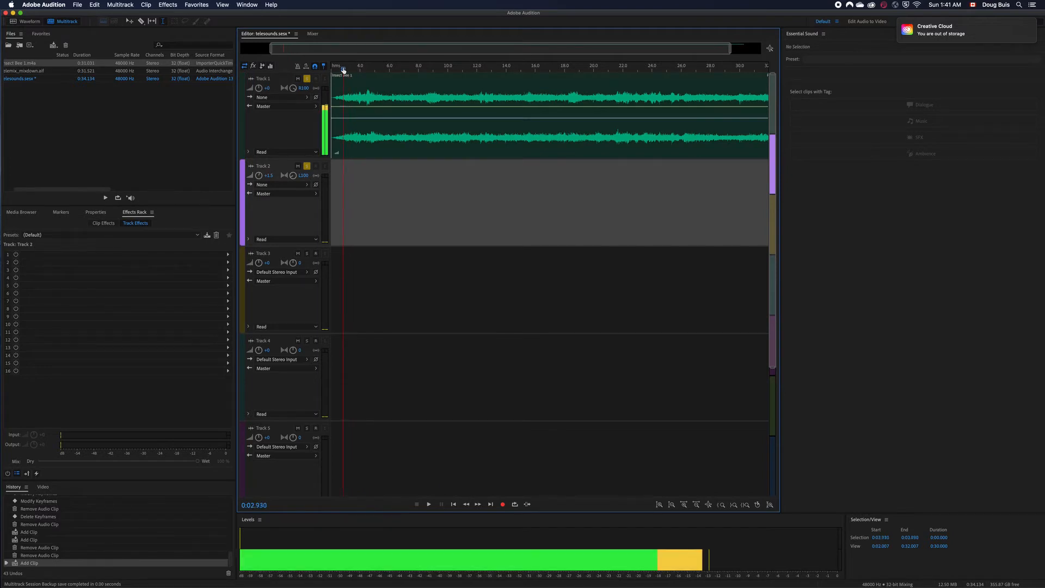
{"action": "left_click_drag", "start_coordinate": [343, 70], "coordinate": [333, 69]}
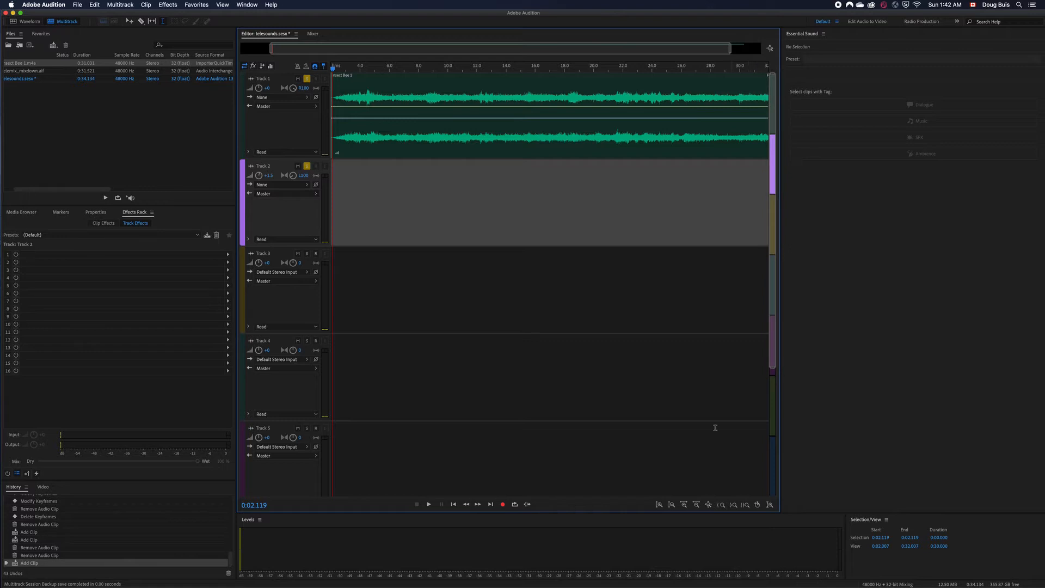
{"action": "left_click_drag", "start_coordinate": [730, 49], "coordinate": [762, 48]}
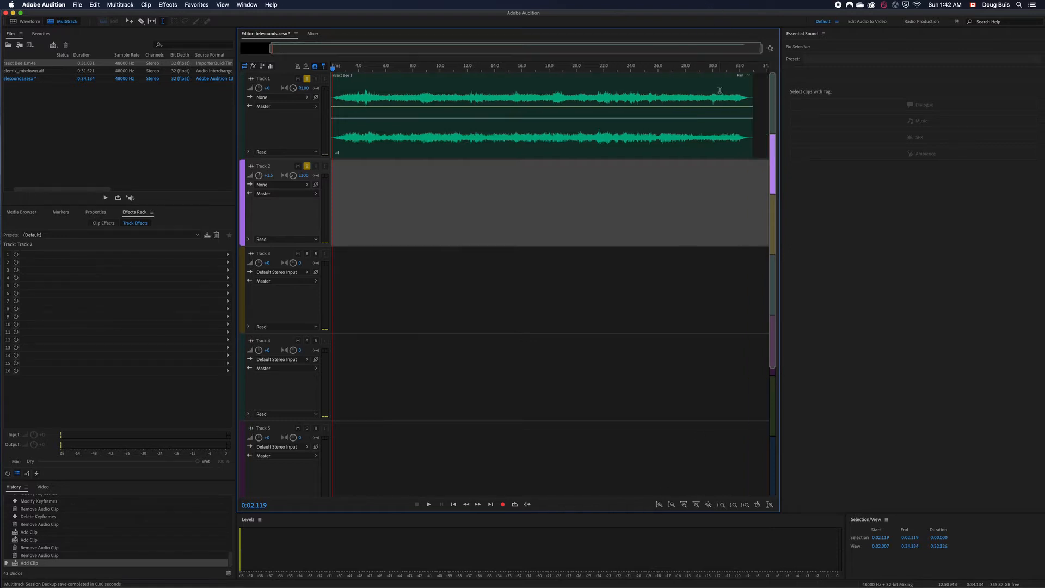
Begin a multitrack mixdown export of the entire session and name the file Bees R
{"action": "left_click", "coordinate": [75, 5]}
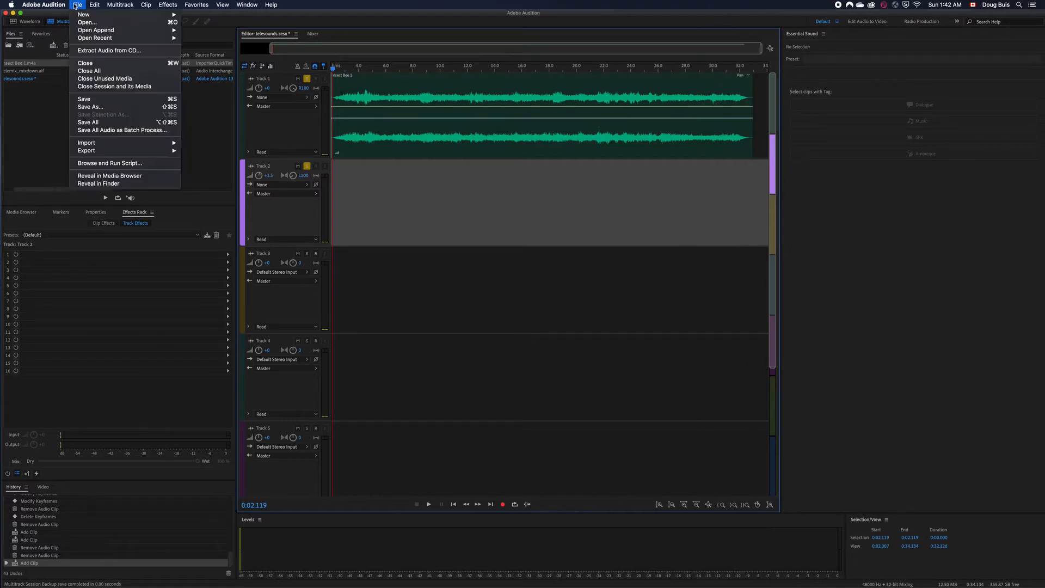
{"action": "mouse_move", "coordinate": [102, 155]}
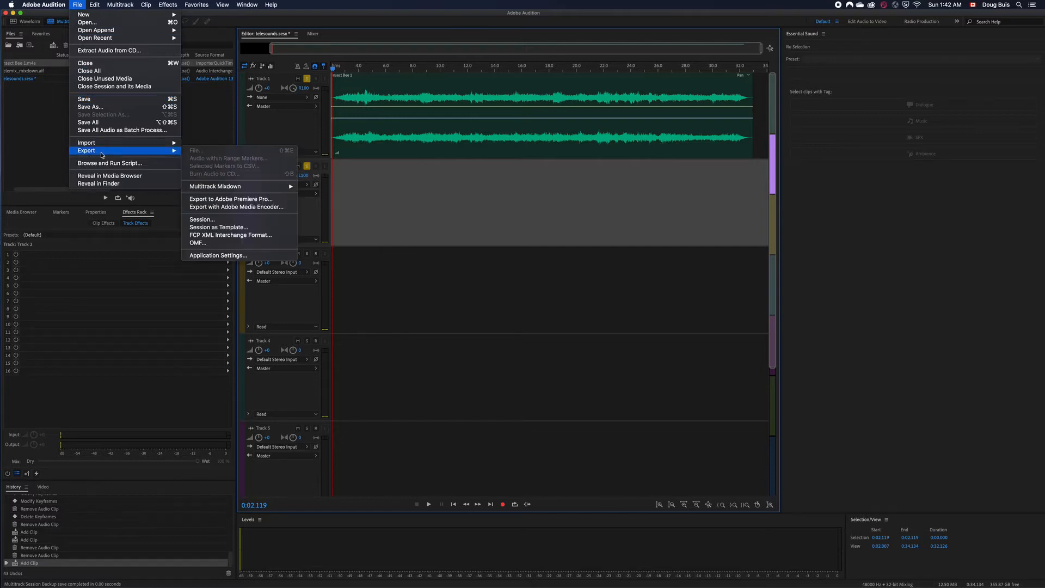
{"action": "mouse_move", "coordinate": [241, 188]}
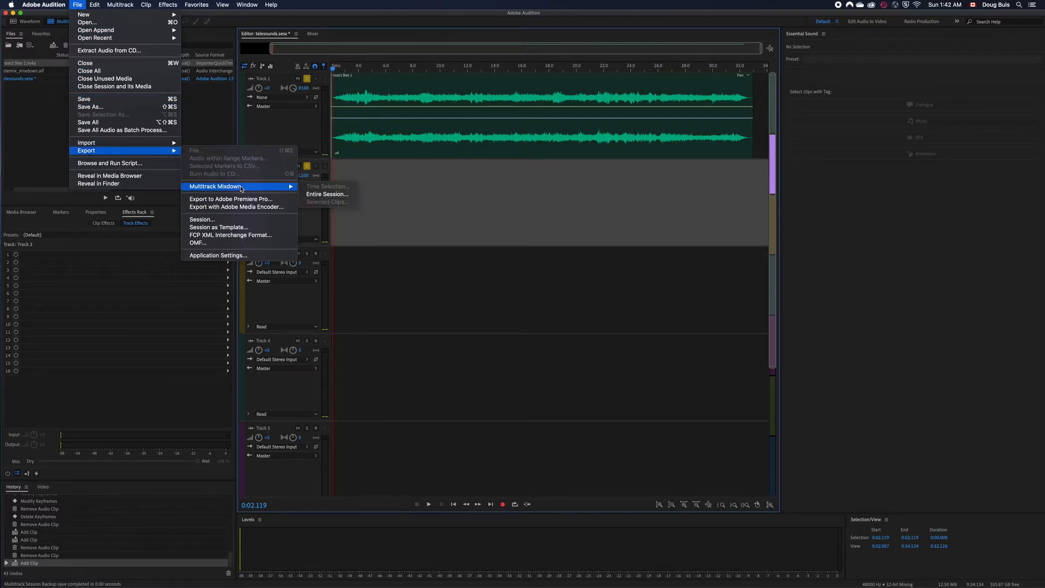
{"action": "left_click", "coordinate": [328, 195]}
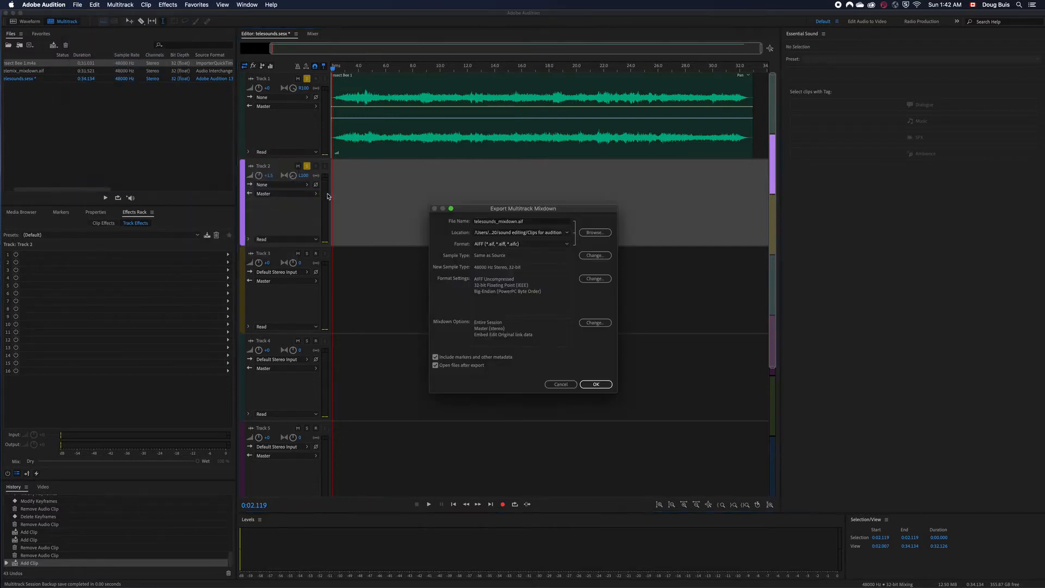
{"action": "left_click", "coordinate": [497, 222]}
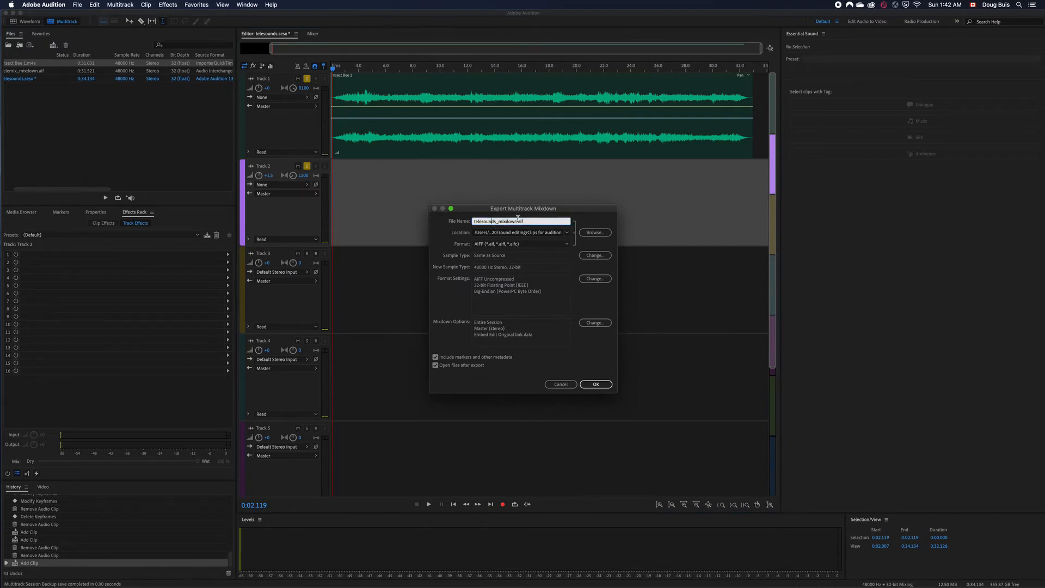
{"action": "left_click_drag", "start_coordinate": [517, 218], "coordinate": [457, 222]}
{"action": "type", "text": "Bees"}
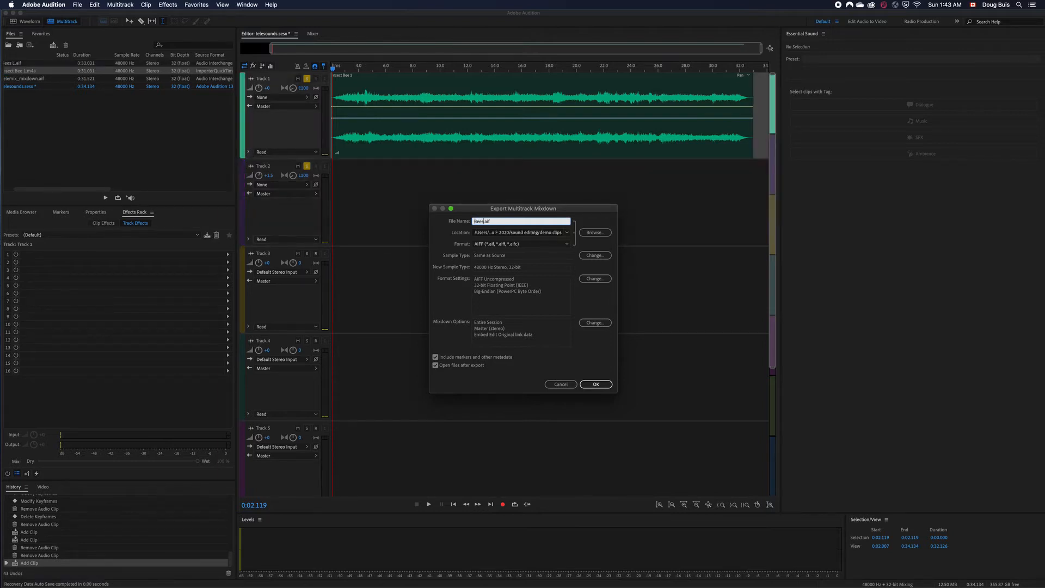
{"action": "type", "text": "R"}
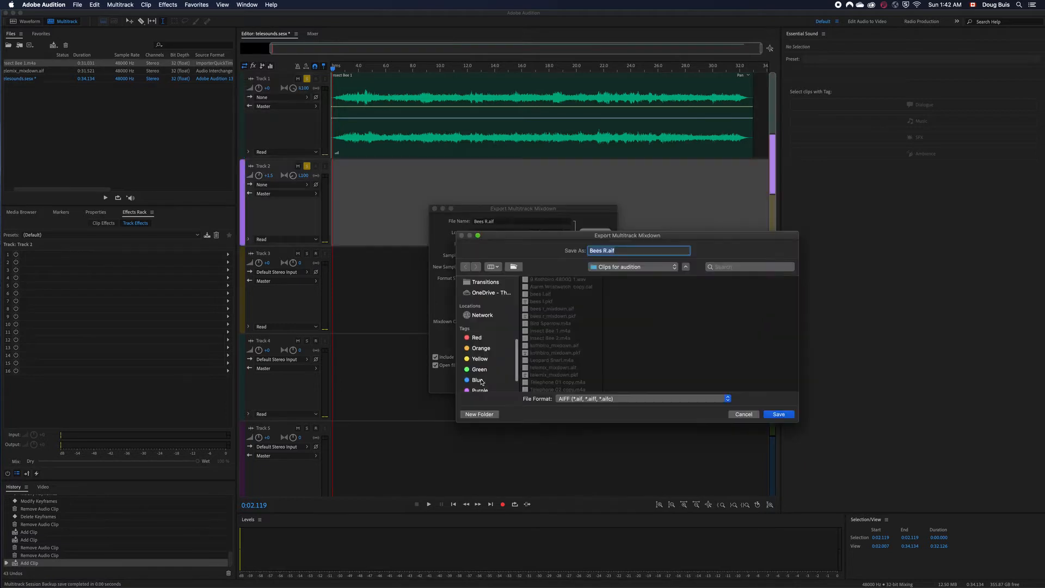
Choose the demo clips folder inside sound editing as the location and export the Bees R.aif mixdown in AIFF format
{"action": "scroll", "coordinate": [489, 295], "scroll_direction": "down", "scroll_amount": 3}
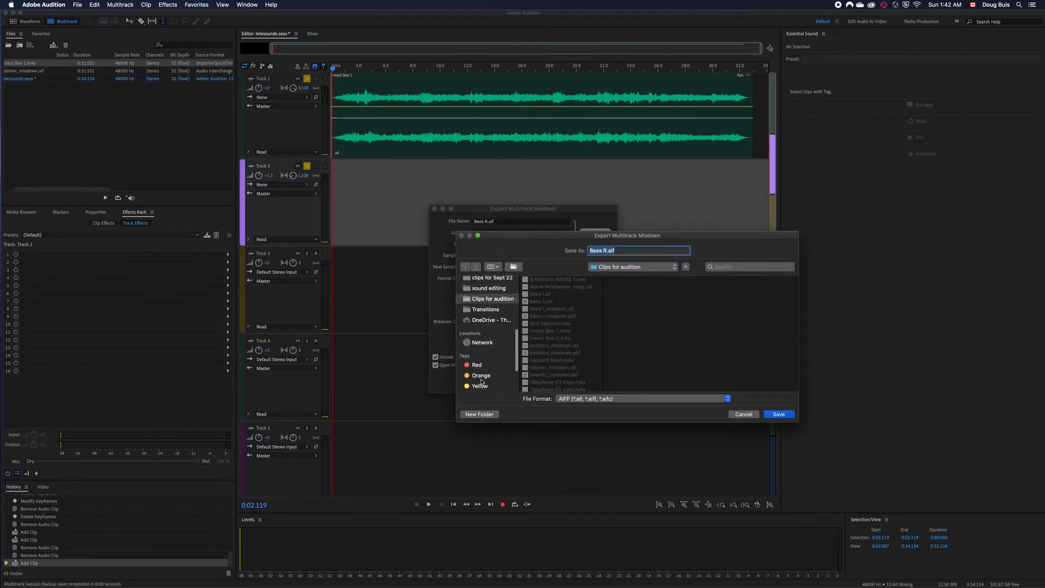
{"action": "left_click", "coordinate": [488, 294]}
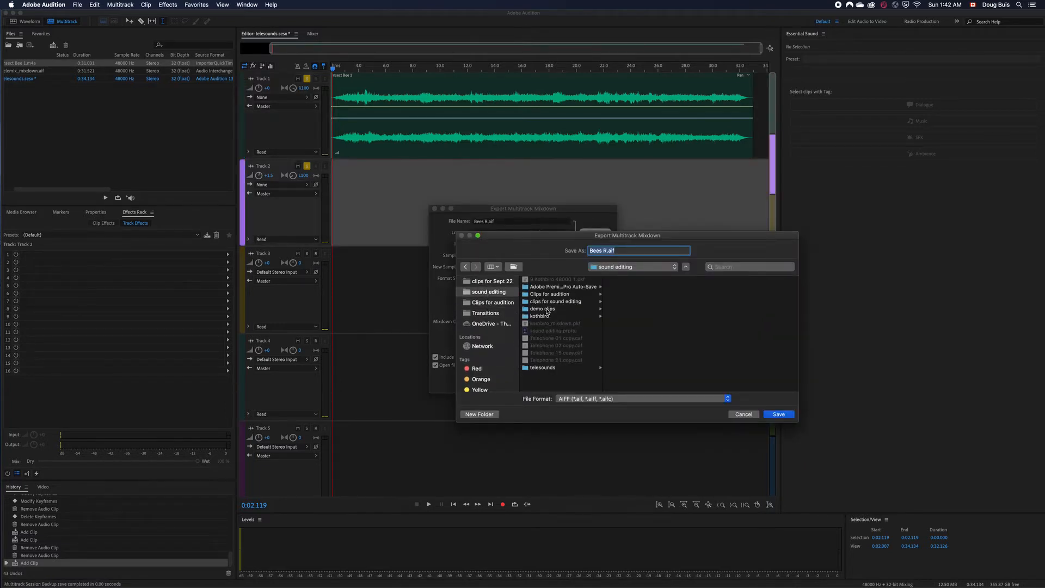
{"action": "left_click", "coordinate": [547, 309]}
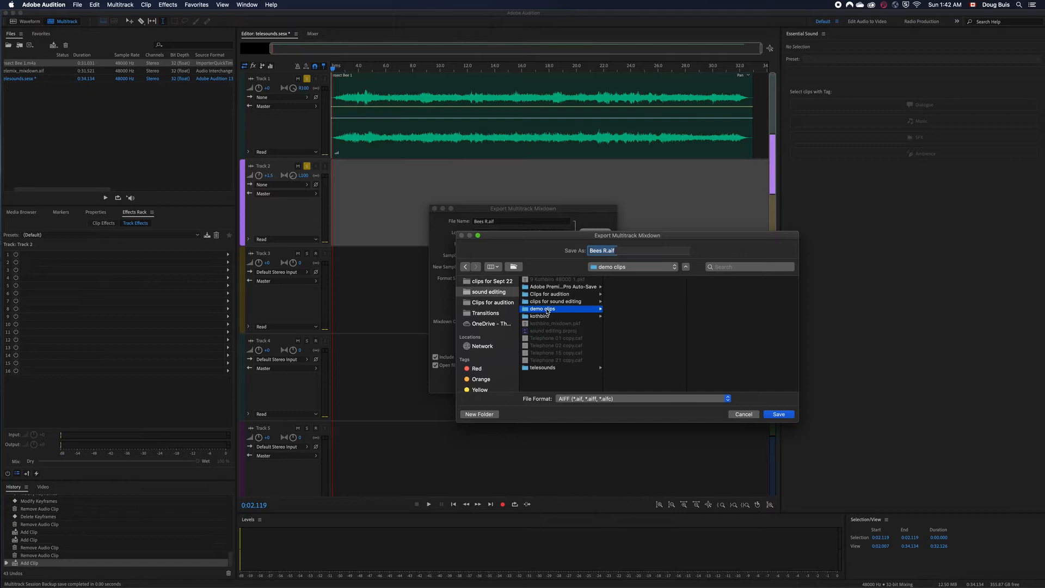
{"action": "left_click", "coordinate": [780, 415]}
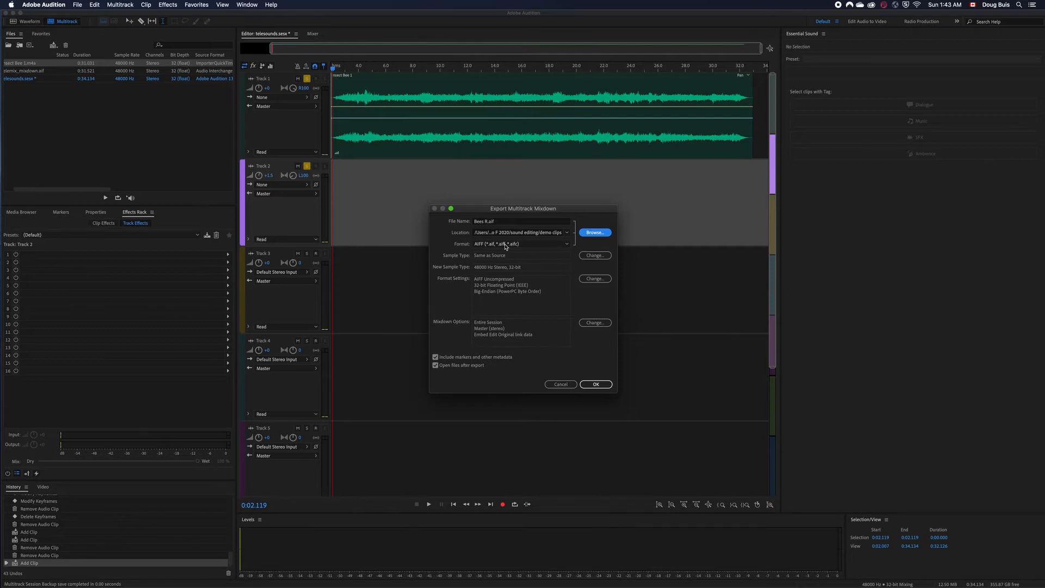
{"action": "left_click", "coordinate": [597, 384]}
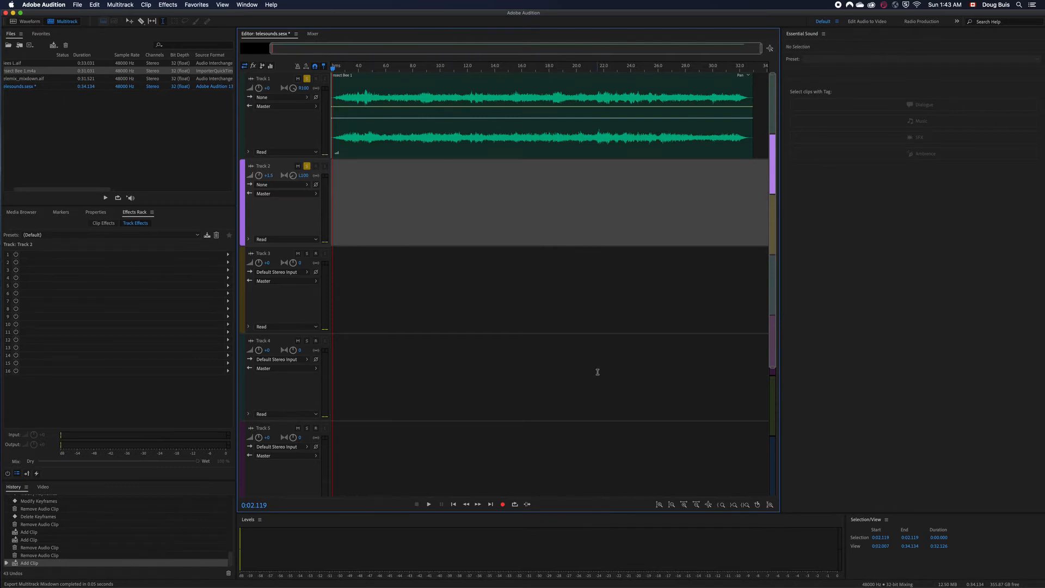
Set Track 1's pan to L100 and begin a multitrack mixdown export of the entire session
{"action": "left_click", "coordinate": [303, 88]}
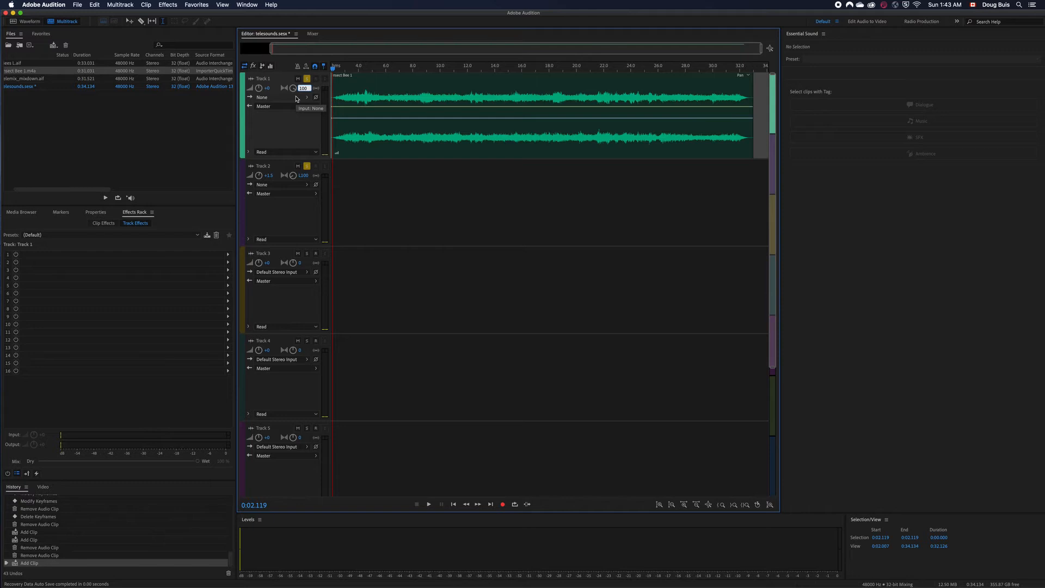
{"action": "type", "text": "L"}
{"action": "left_click", "coordinate": [76, 5]}
{"action": "mouse_move", "coordinate": [136, 150]}
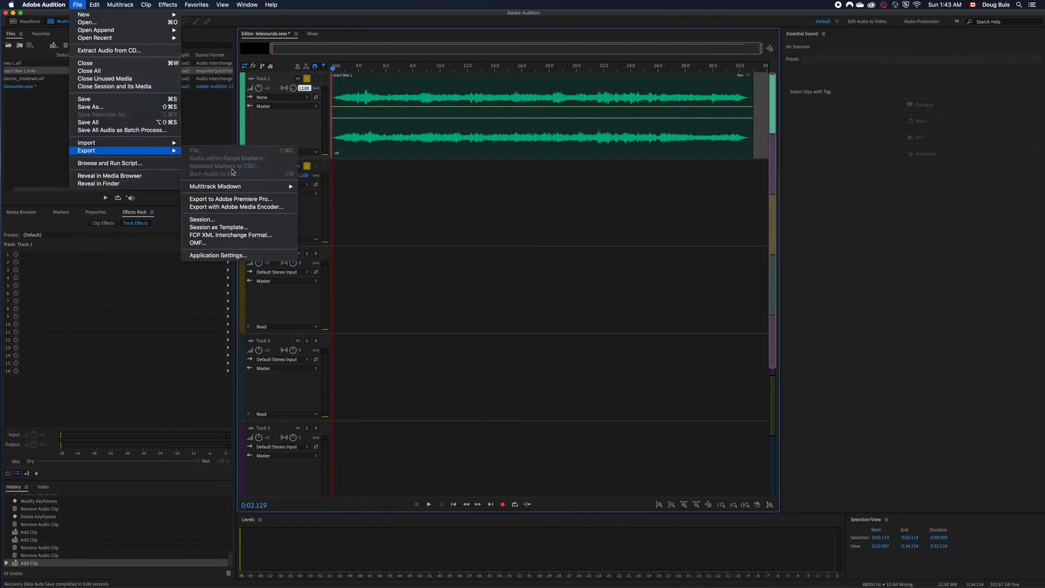
{"action": "mouse_move", "coordinate": [234, 186]}
{"action": "left_click", "coordinate": [327, 195]}
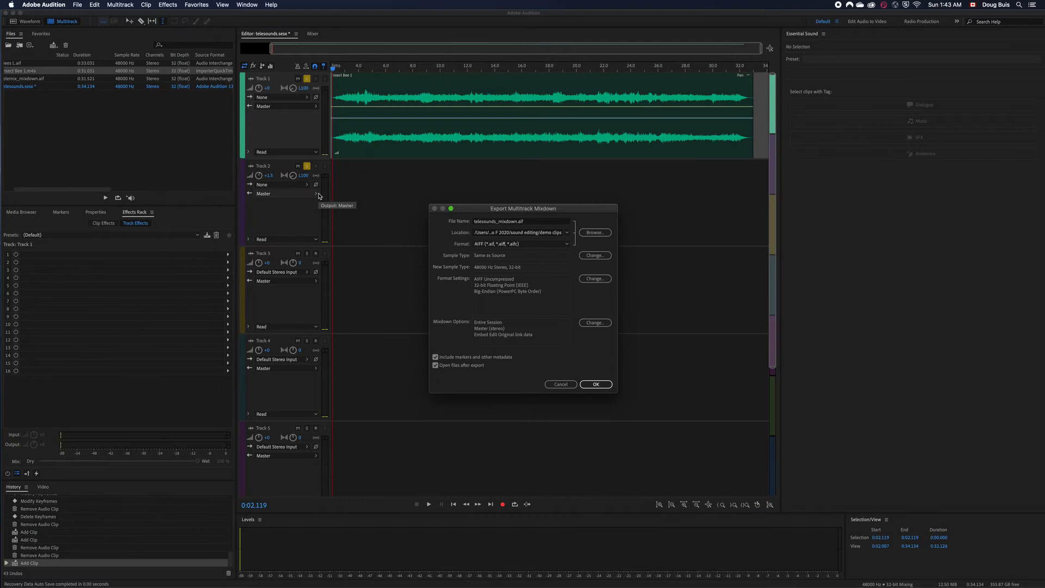
Name the mixdown Bees L and export it as an AIFF file to the demo clips folder
{"action": "left_click", "coordinate": [526, 223]}
{"action": "left_click_drag", "start_coordinate": [518, 222], "coordinate": [469, 220]}
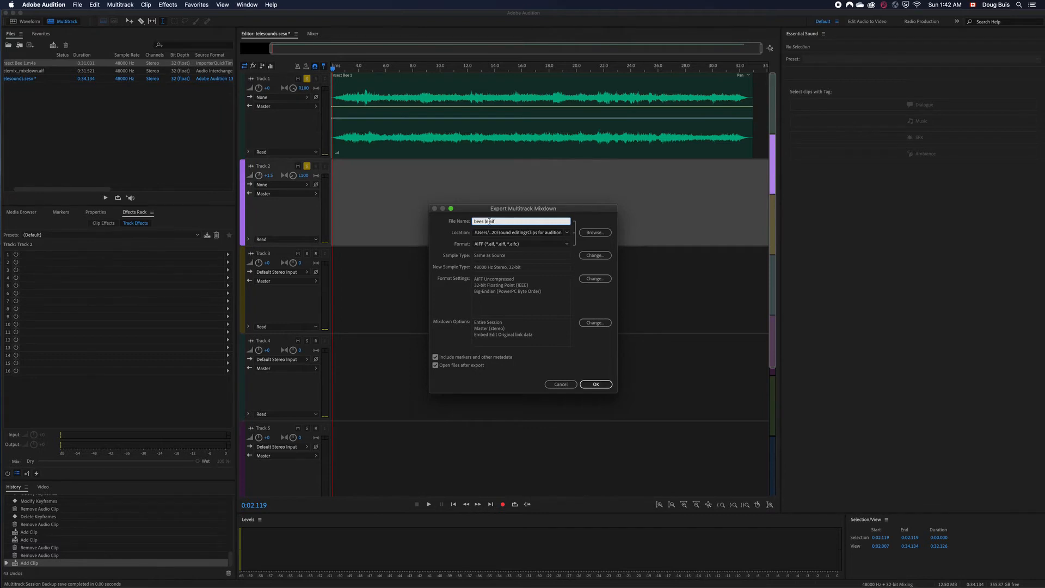
{"action": "left_click_drag", "start_coordinate": [488, 221], "coordinate": [460, 224]}
{"action": "type", "text": "Bees L"}
{"action": "left_click", "coordinate": [592, 233]}
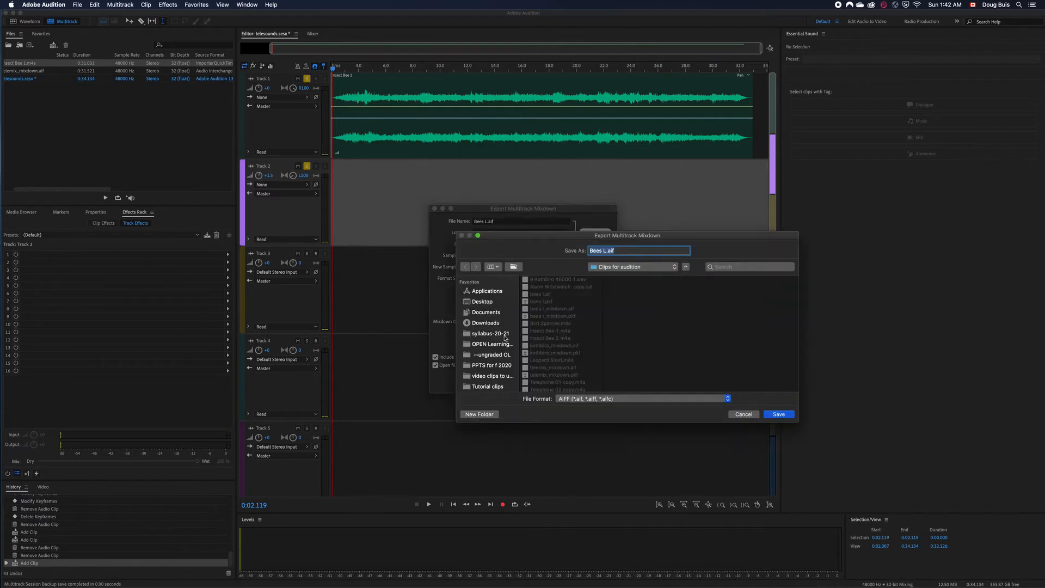
{"action": "scroll", "coordinate": [481, 382], "scroll_direction": "down", "scroll_amount": 5}
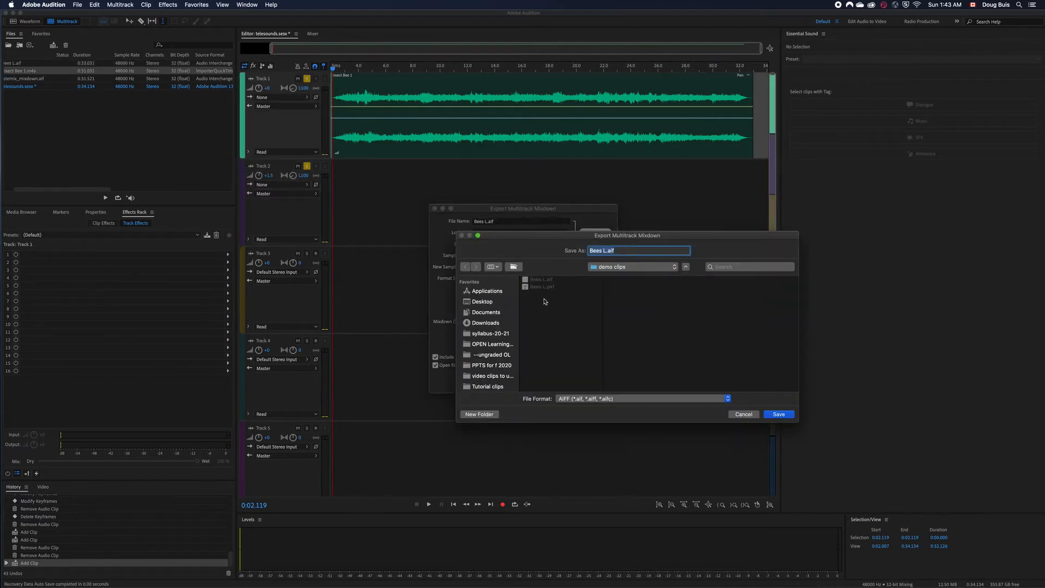
{"action": "left_click", "coordinate": [778, 415]}
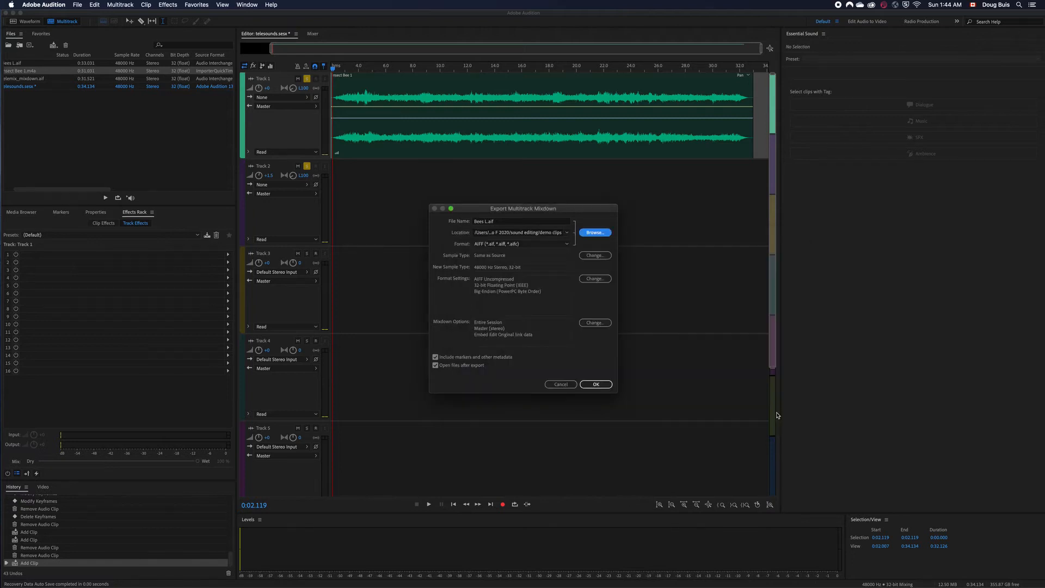
{"action": "left_click", "coordinate": [596, 384]}
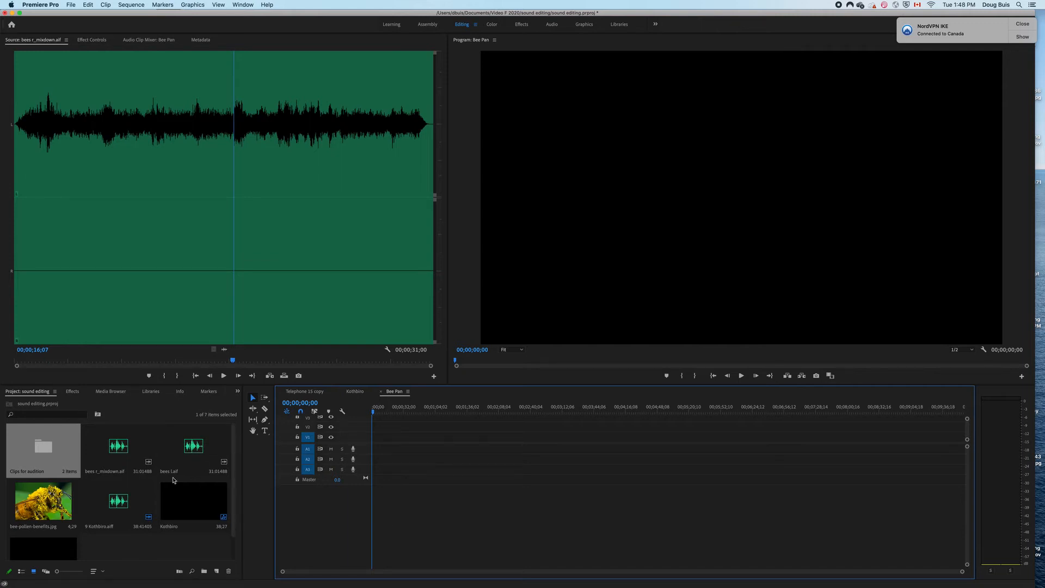
Switch to Premiere Pro, open bees r_mixdown.aif in the Source monitor and play a short stretch from 00;00;11;02
{"action": "left_click", "coordinate": [112, 446]}
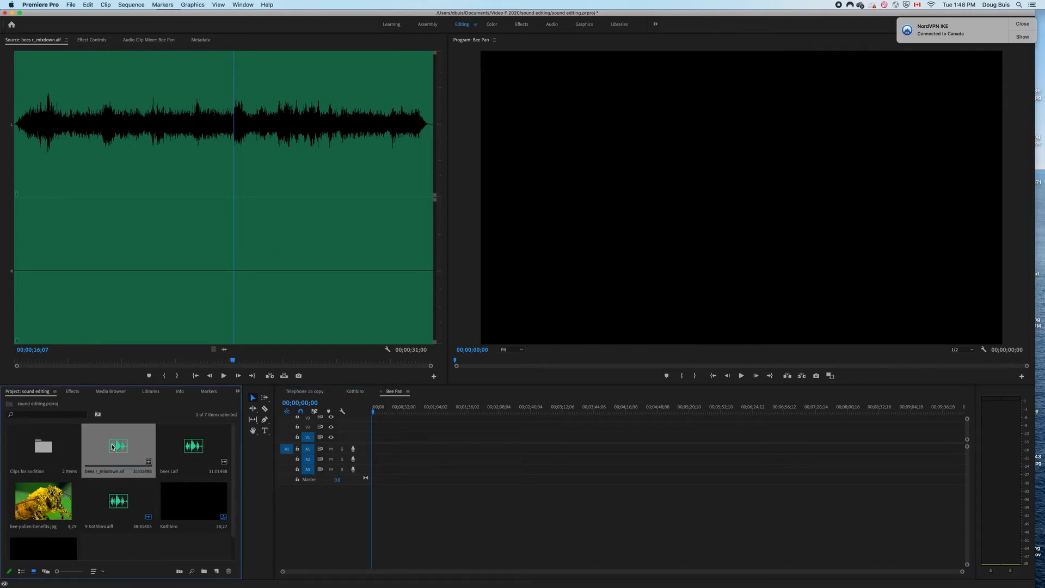
{"action": "double_click", "coordinate": [113, 446]}
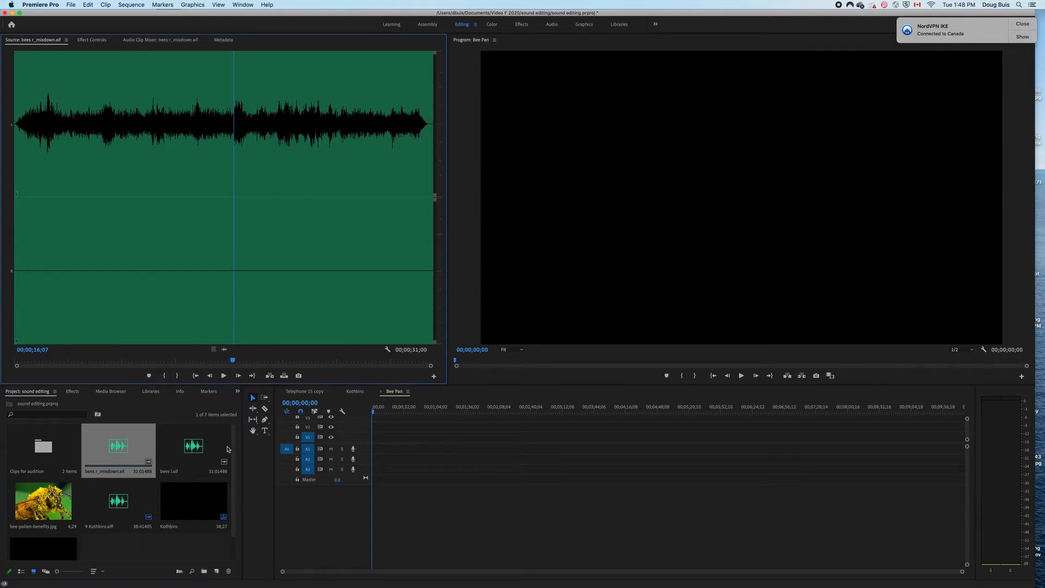
{"action": "left_click_drag", "start_coordinate": [233, 363], "coordinate": [164, 361]}
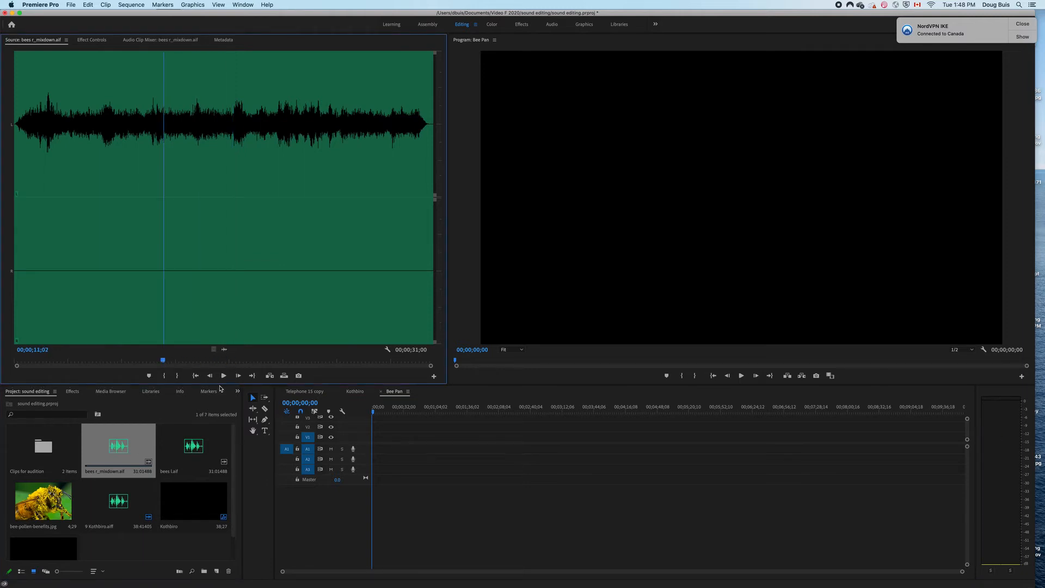
{"action": "left_click", "coordinate": [223, 375]}
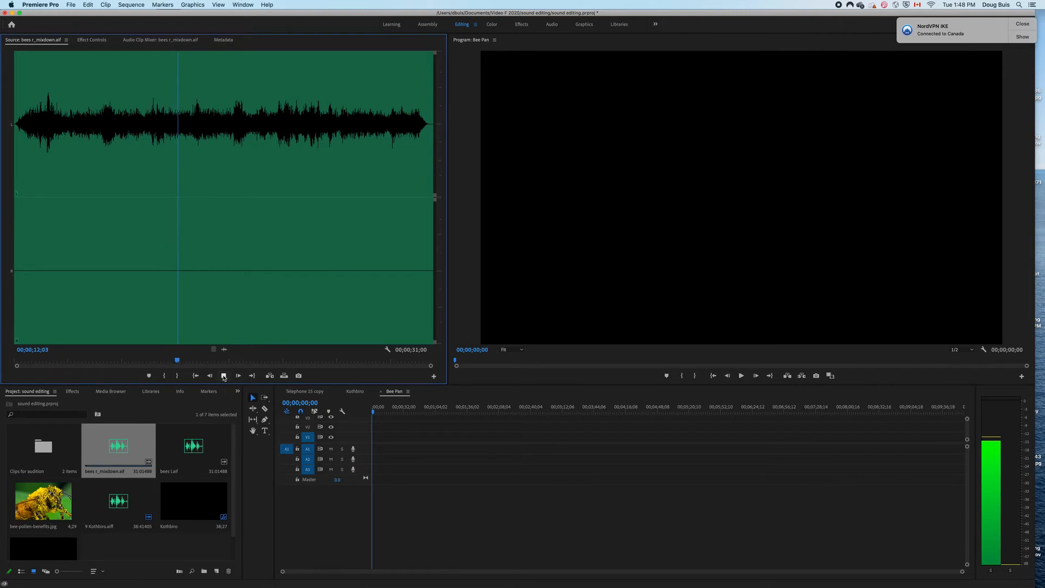
{"action": "left_click", "coordinate": [223, 375]}
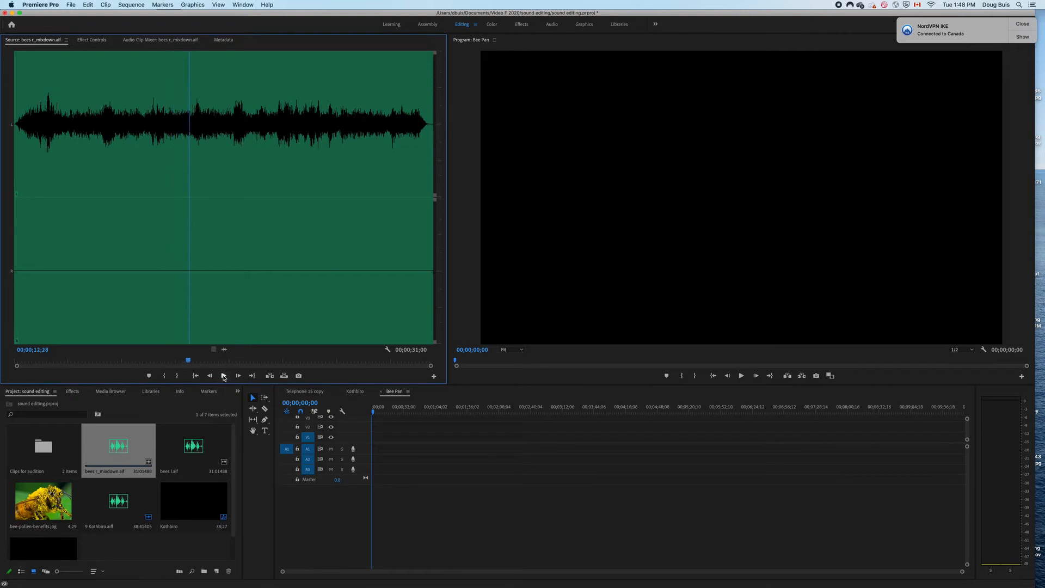
Open bees l.aif in the Source monitor and play a short stretch of it
{"action": "double_click", "coordinate": [196, 447]}
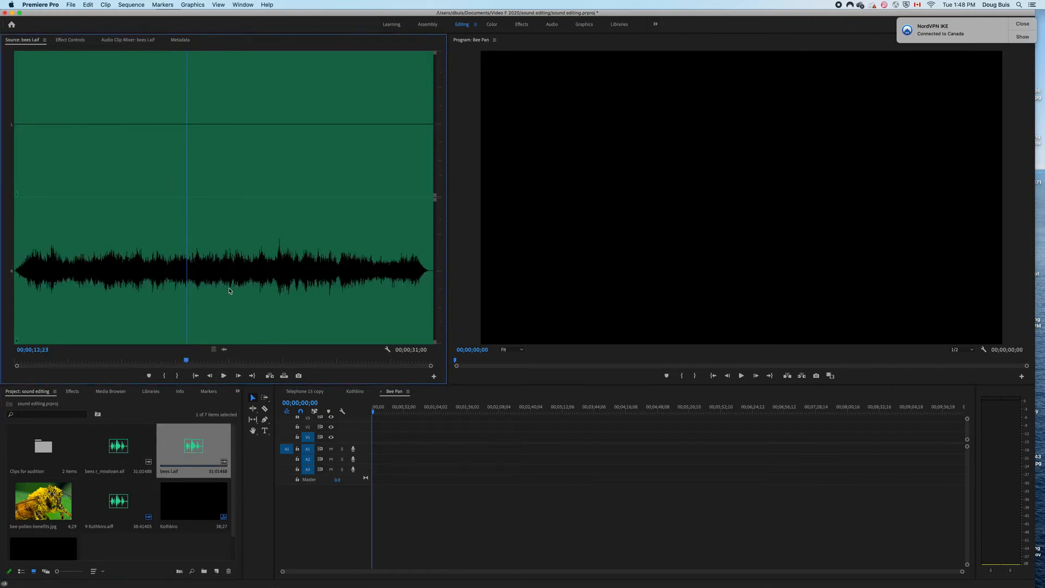
{"action": "left_click", "coordinate": [223, 376]}
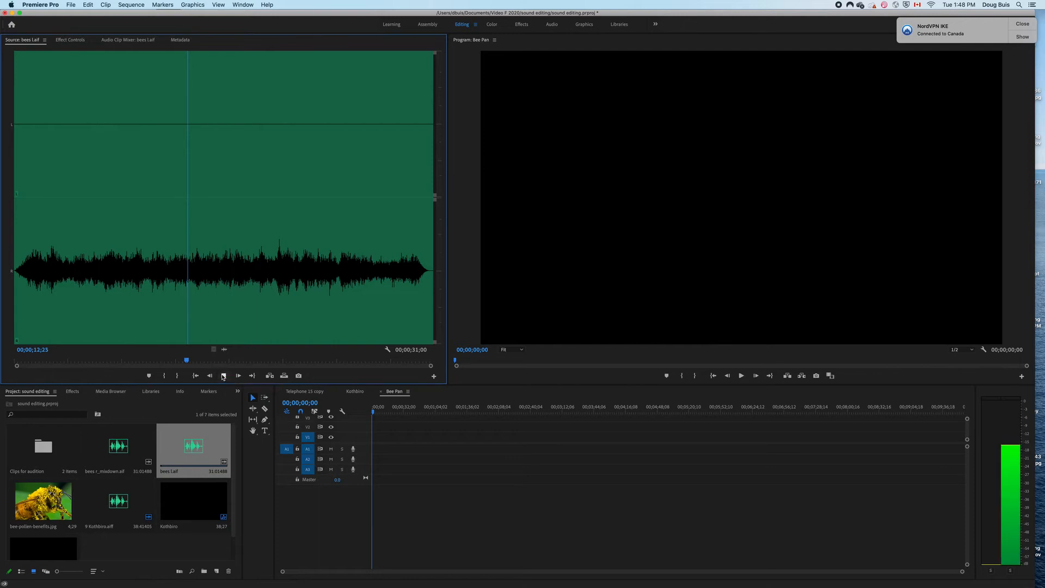
{"action": "left_click", "coordinate": [223, 376]}
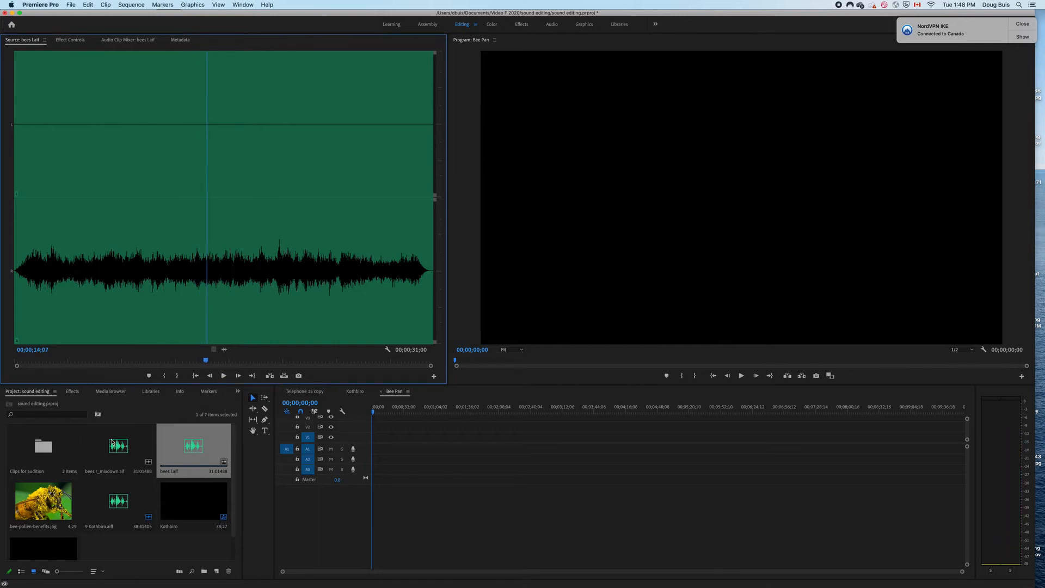
Place bees r_mixdown.aif on track A1 and bees l.aif on A2 at the sequence start, and enlarge both tracks to show their volume lines
{"action": "left_click_drag", "start_coordinate": [113, 446], "coordinate": [374, 448]}
{"action": "left_click_drag", "start_coordinate": [193, 446], "coordinate": [379, 459]}
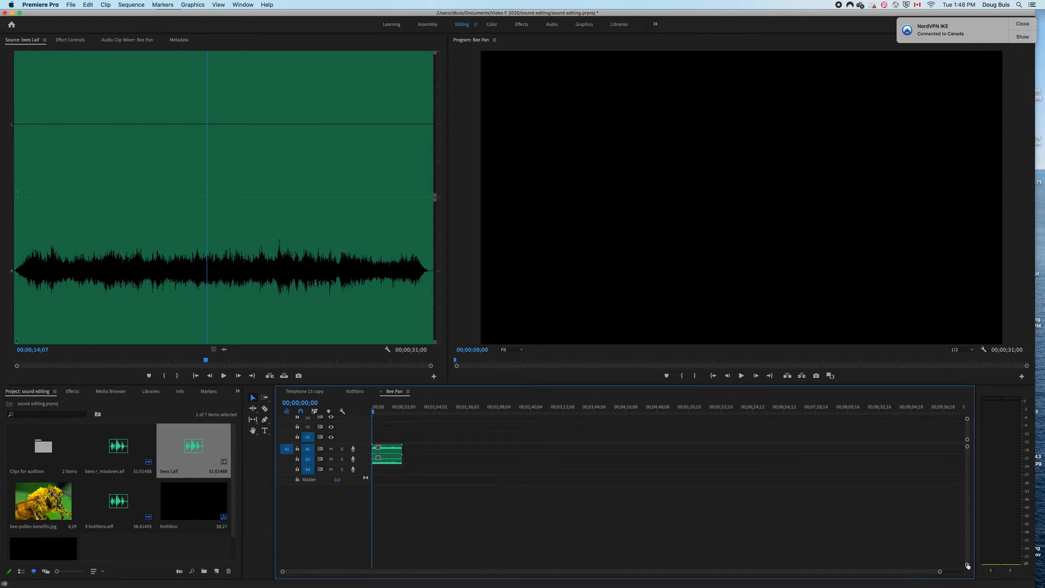
{"action": "left_click_drag", "start_coordinate": [967, 564], "coordinate": [679, 565]}
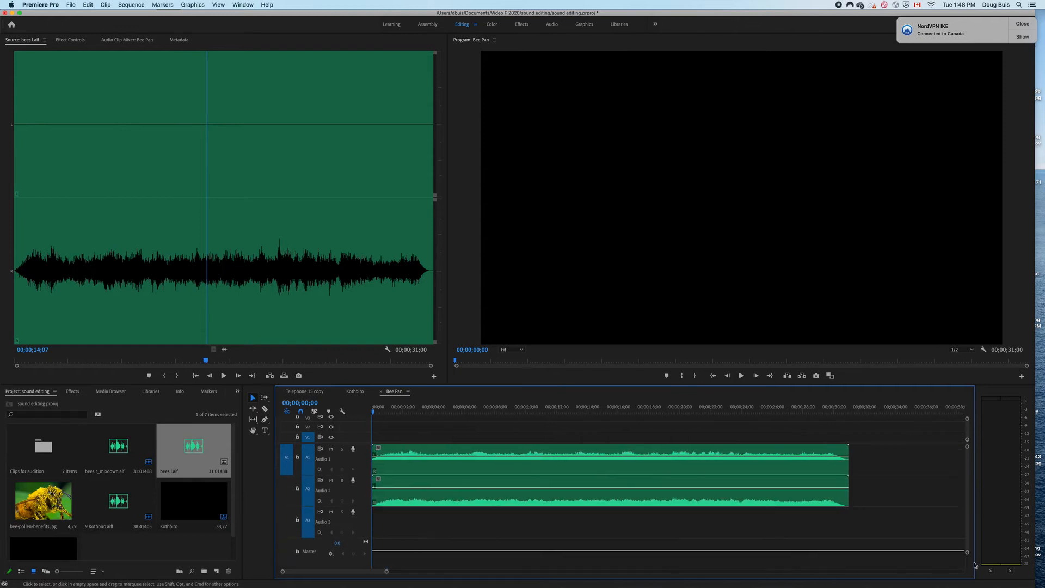
{"action": "left_click_drag", "start_coordinate": [967, 552], "coordinate": [967, 541]}
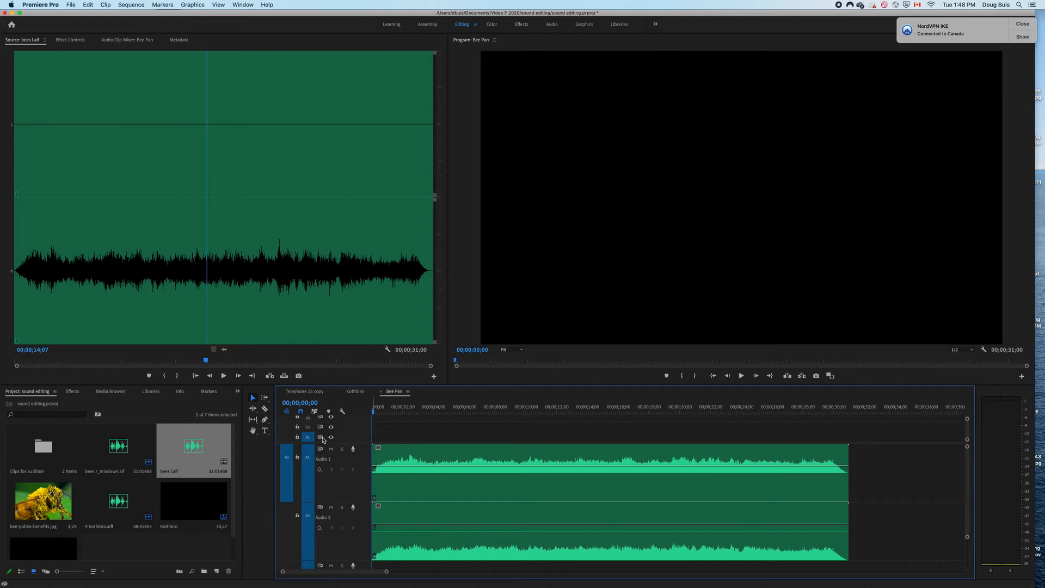
With the Pen tool, add volume keyframes spread along the Audio 1 clip from about 1.5 seconds onward
{"action": "left_click", "coordinate": [264, 420]}
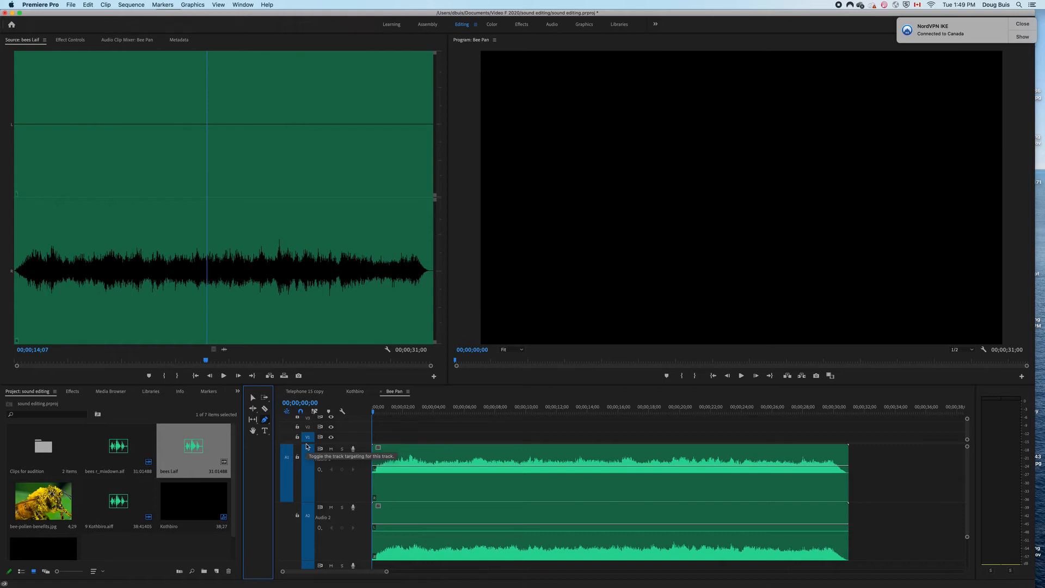
{"action": "left_click", "coordinate": [395, 466]}
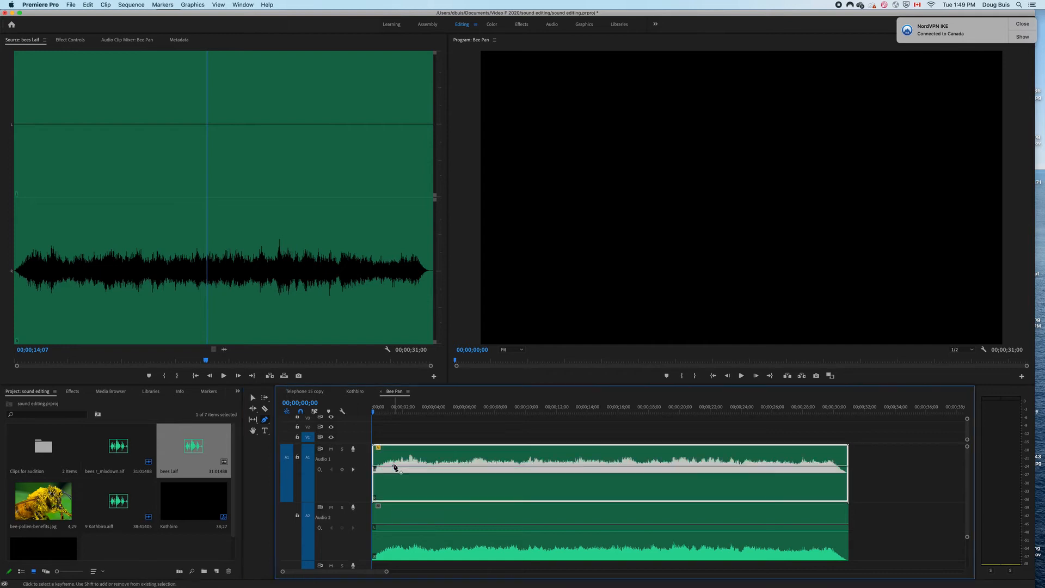
{"action": "left_click", "coordinate": [478, 467]}
{"action": "left_click", "coordinate": [529, 466]}
{"action": "left_click", "coordinate": [588, 466]}
{"action": "left_click", "coordinate": [643, 466]}
{"action": "left_click", "coordinate": [691, 465]}
{"action": "left_click", "coordinate": [738, 466]}
Add volume keyframes along the Audio 2 clip, from about 1.5 seconds to just before its end
{"action": "left_click", "coordinate": [396, 524]}
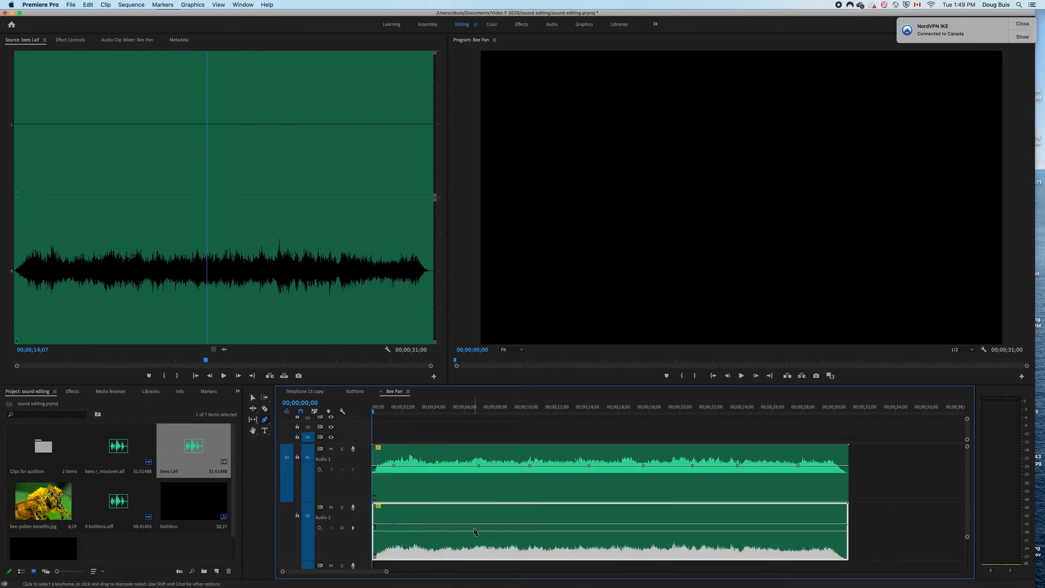
{"action": "left_click", "coordinate": [475, 524]}
{"action": "left_click", "coordinate": [536, 524]}
{"action": "left_click", "coordinate": [595, 524]}
{"action": "left_click", "coordinate": [654, 524]}
{"action": "left_click", "coordinate": [702, 524]}
{"action": "left_click", "coordinate": [751, 524]}
{"action": "left_click", "coordinate": [801, 524]}
{"action": "left_click", "coordinate": [844, 524]}
Add starting keyframes to both clips, then at about 1.5 seconds raise Audio 1's volume near maximum and lower Audio 2's near minimum
{"action": "left_click", "coordinate": [374, 468]}
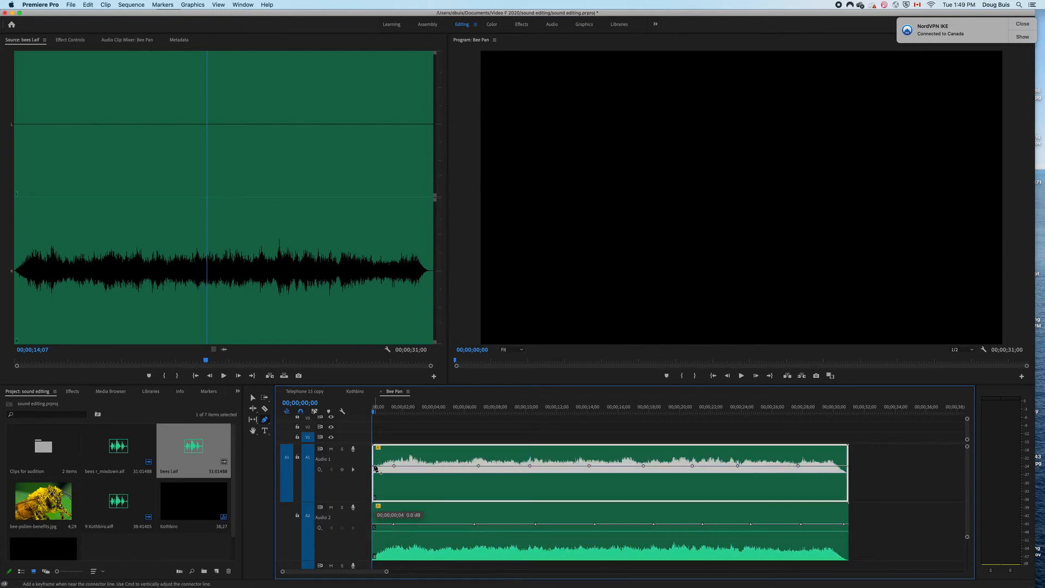
{"action": "left_click", "coordinate": [377, 529]}
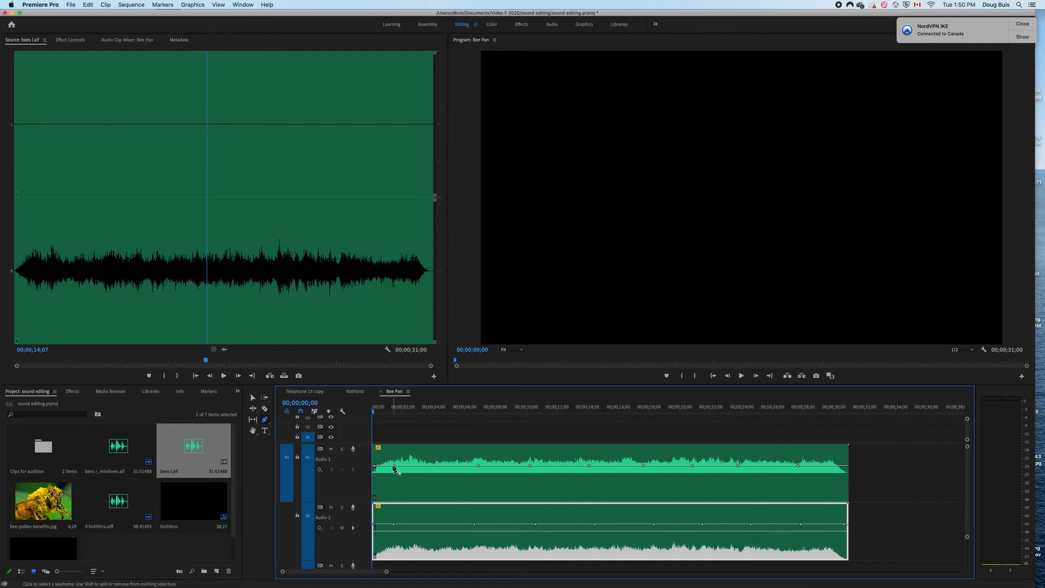
{"action": "left_click_drag", "start_coordinate": [393, 465], "coordinate": [395, 447]}
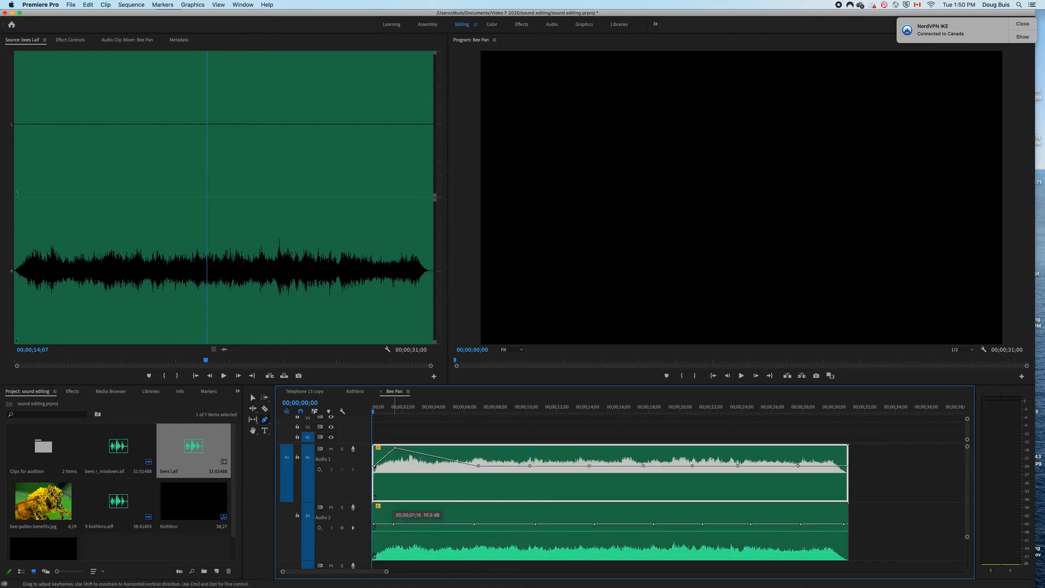
{"action": "left_click_drag", "start_coordinate": [393, 524], "coordinate": [394, 557]}
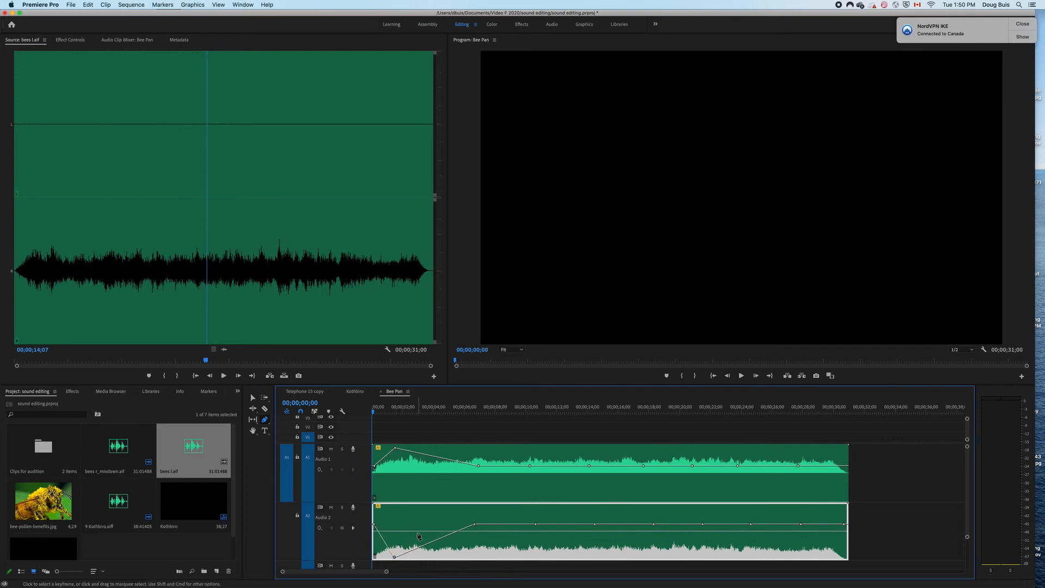
{"action": "left_click", "coordinate": [396, 449]}
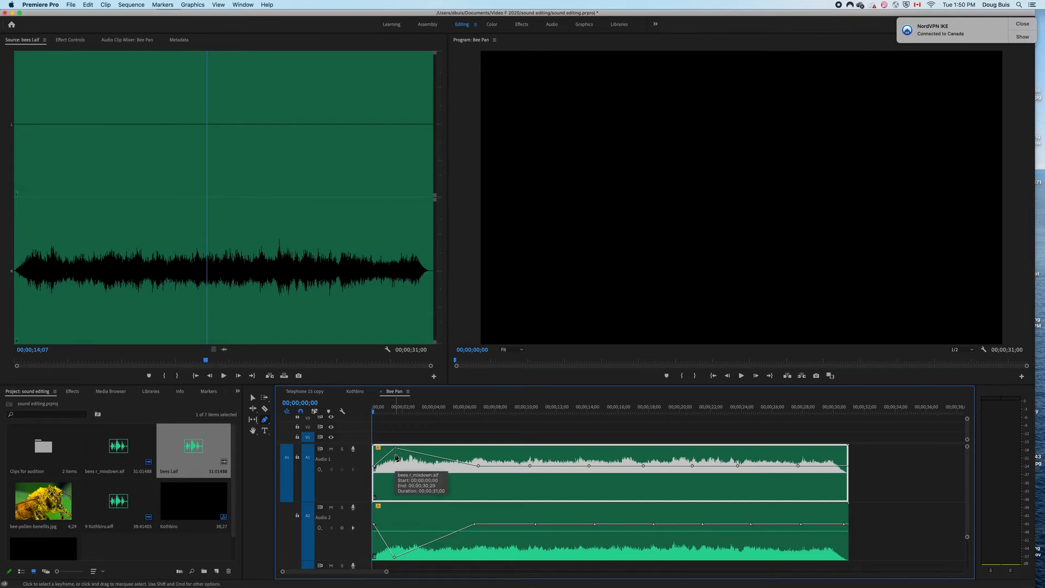
Add keyframes at about 4 seconds on both clips, and at about 6.5 seconds raise Audio 2 near maximum and lower Audio 1 near minimum
{"action": "left_click", "coordinate": [438, 457]}
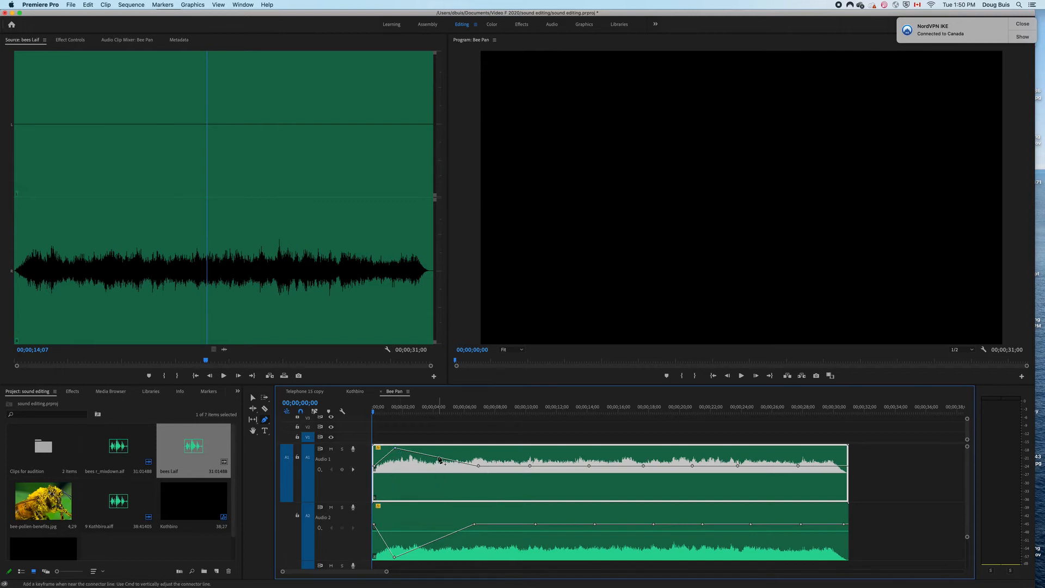
{"action": "left_click", "coordinate": [434, 544]}
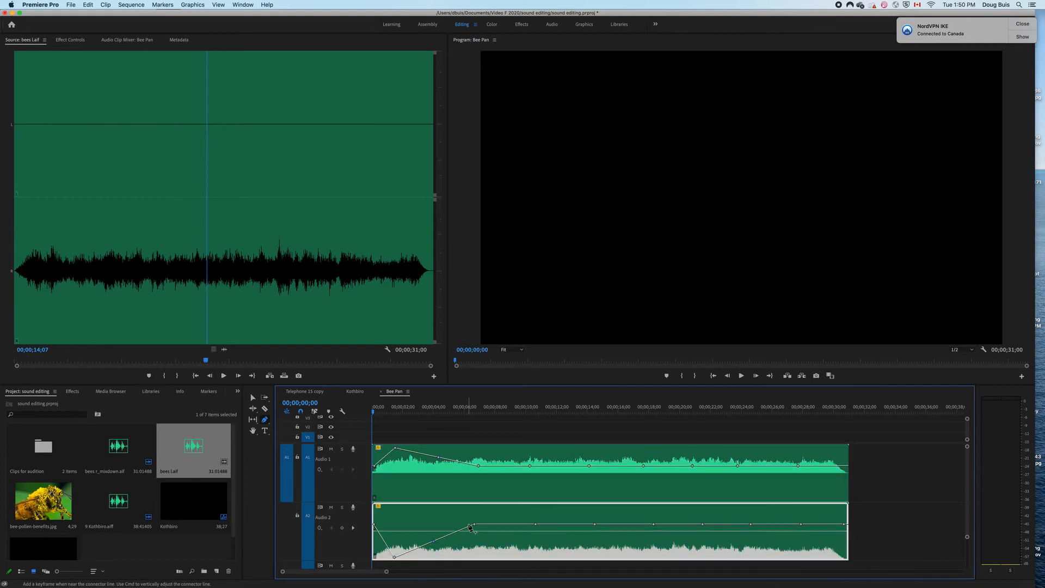
{"action": "mouse_move", "coordinate": [474, 526]}
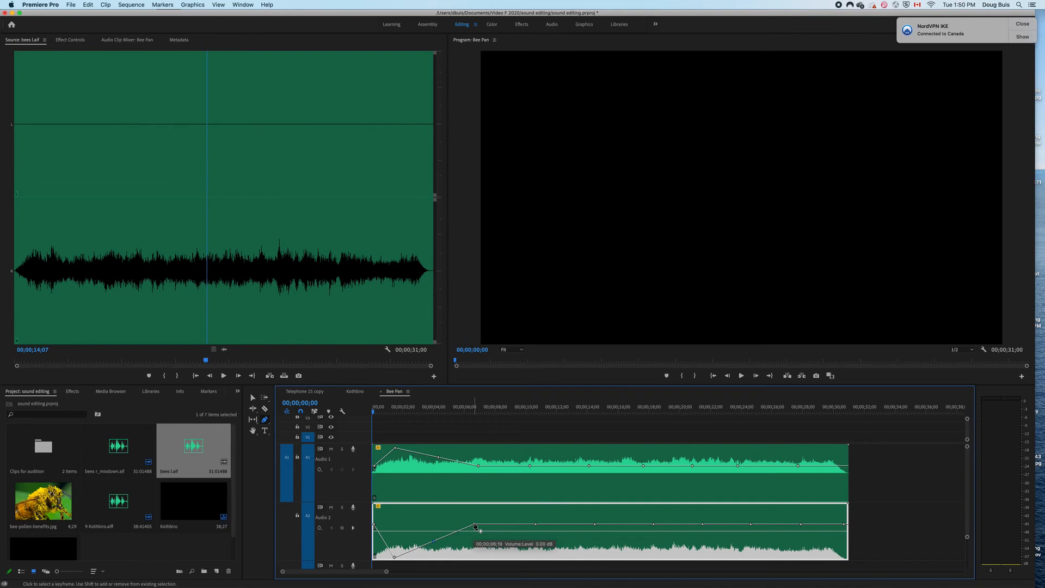
{"action": "left_click_drag", "start_coordinate": [474, 526], "coordinate": [474, 505]}
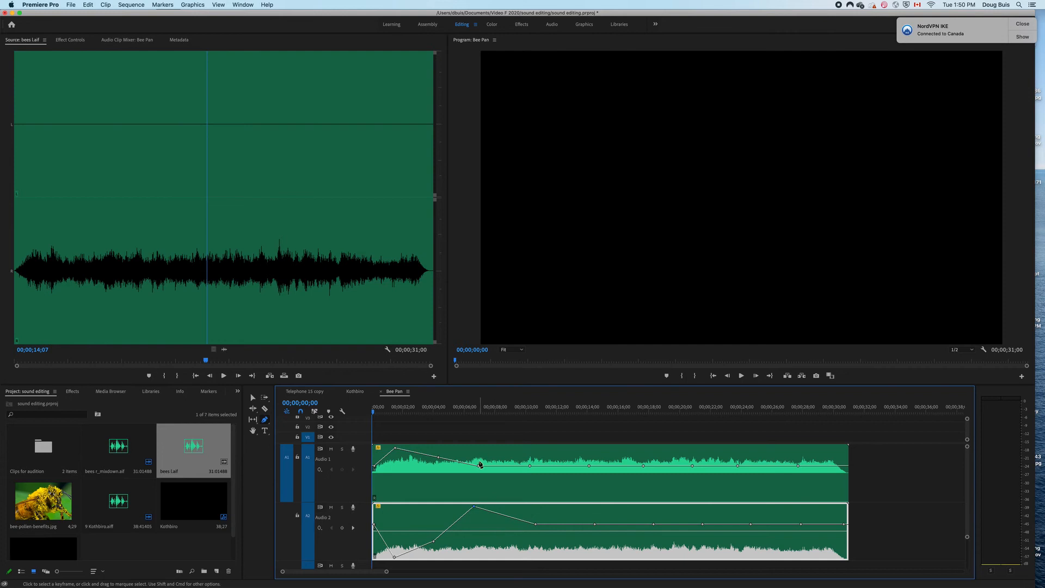
{"action": "left_click_drag", "start_coordinate": [479, 467], "coordinate": [474, 499]}
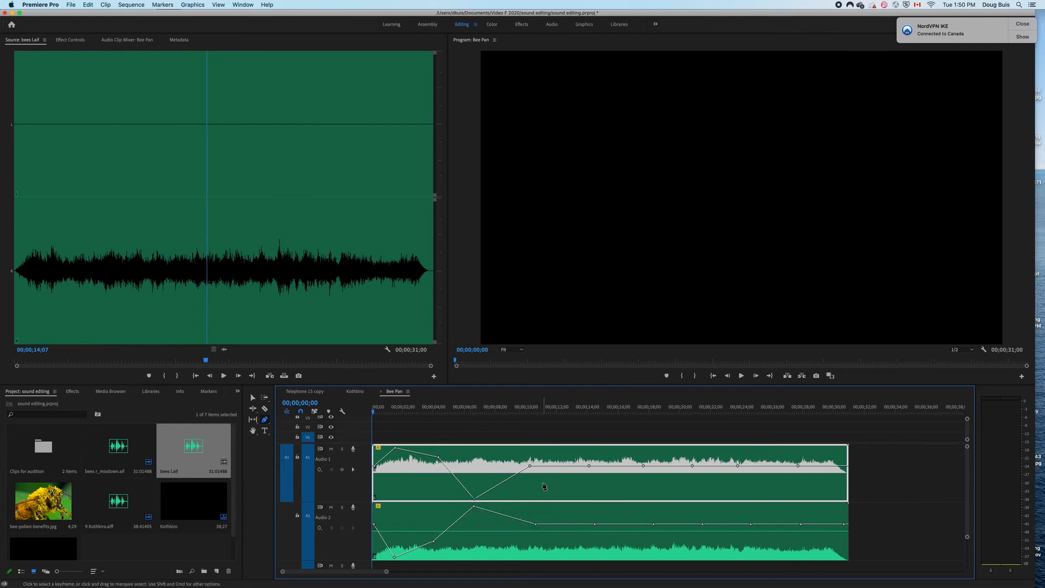
Add keyframes at about 9 seconds on both clips and lower both clips' volume keyframes at about 10.5 seconds
{"action": "left_click", "coordinate": [510, 479]}
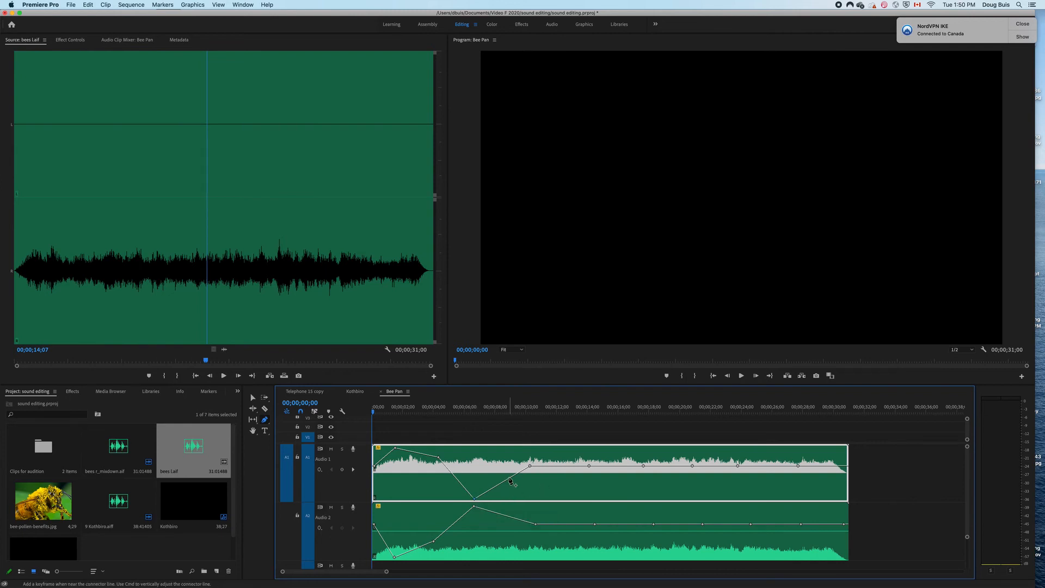
{"action": "left_click", "coordinate": [506, 517]}
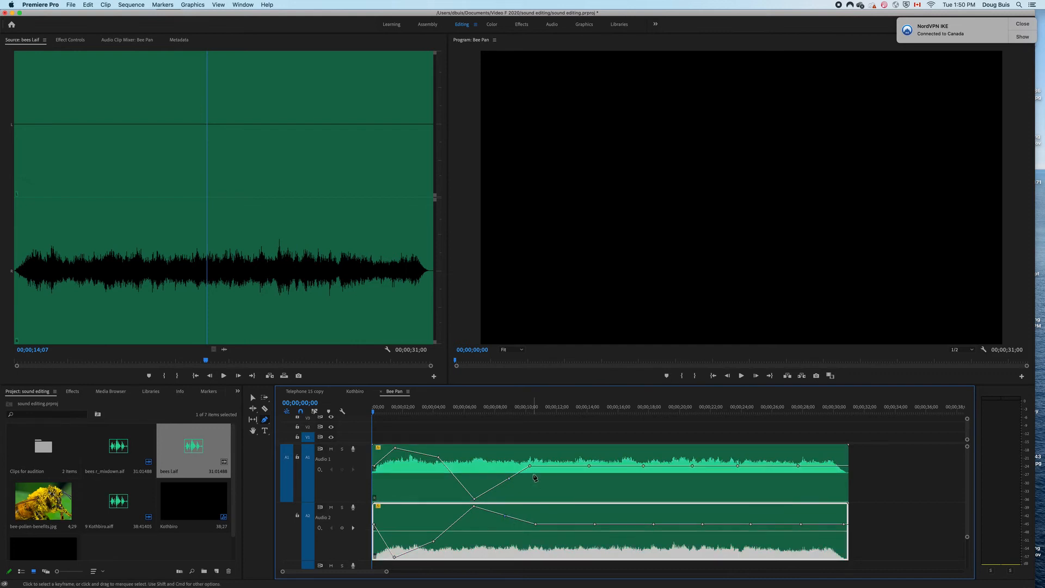
{"action": "left_click_drag", "start_coordinate": [530, 466], "coordinate": [535, 538]}
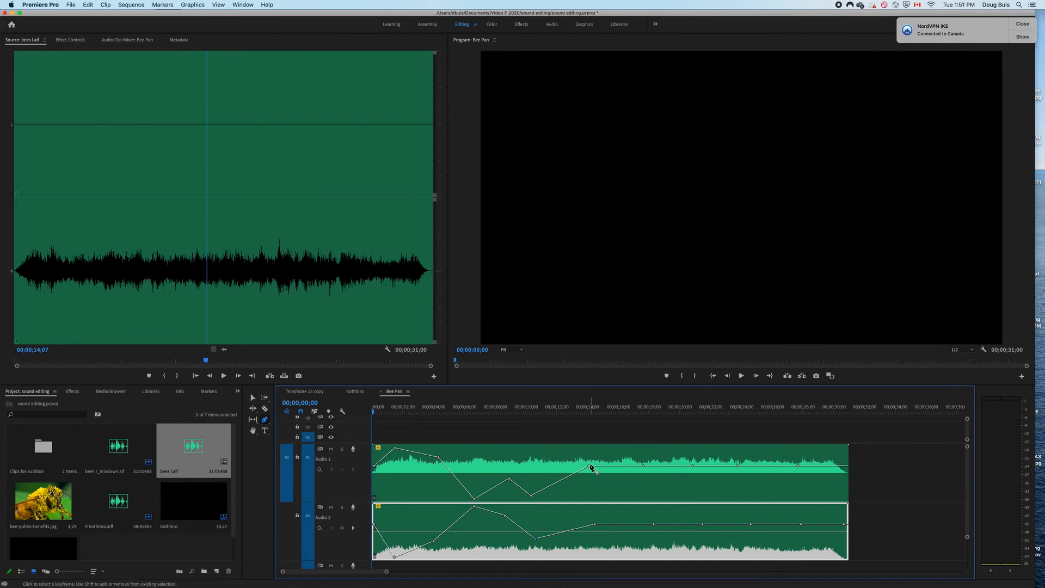
Raise both clips' keyframes at about 14 seconds, and around 18 seconds lower Audio 2 near minimum and Audio 1 to -2.26 dB
{"action": "left_click_drag", "start_coordinate": [588, 466], "coordinate": [588, 448]}
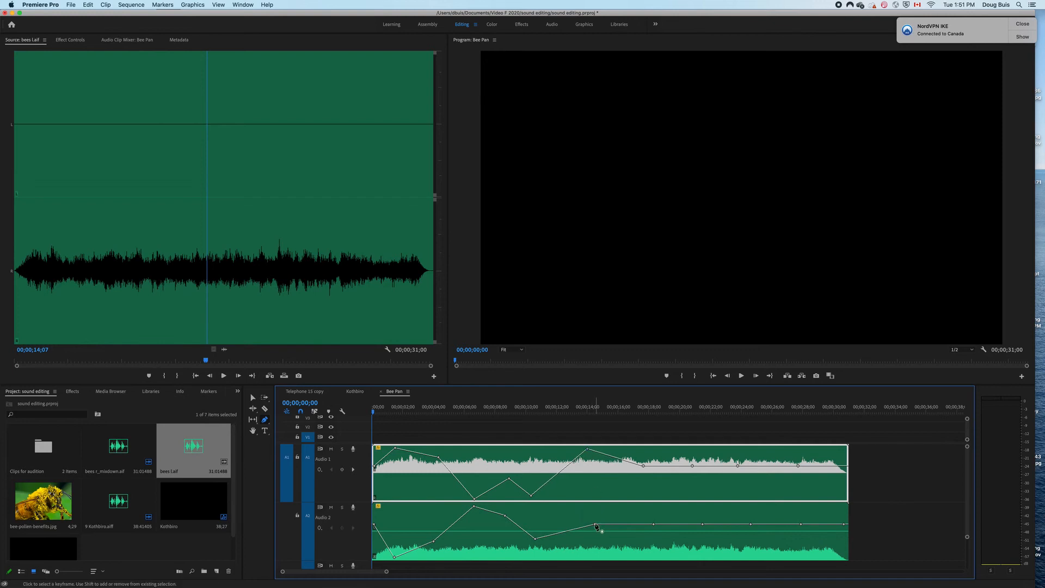
{"action": "left_click_drag", "start_coordinate": [595, 524], "coordinate": [591, 508]}
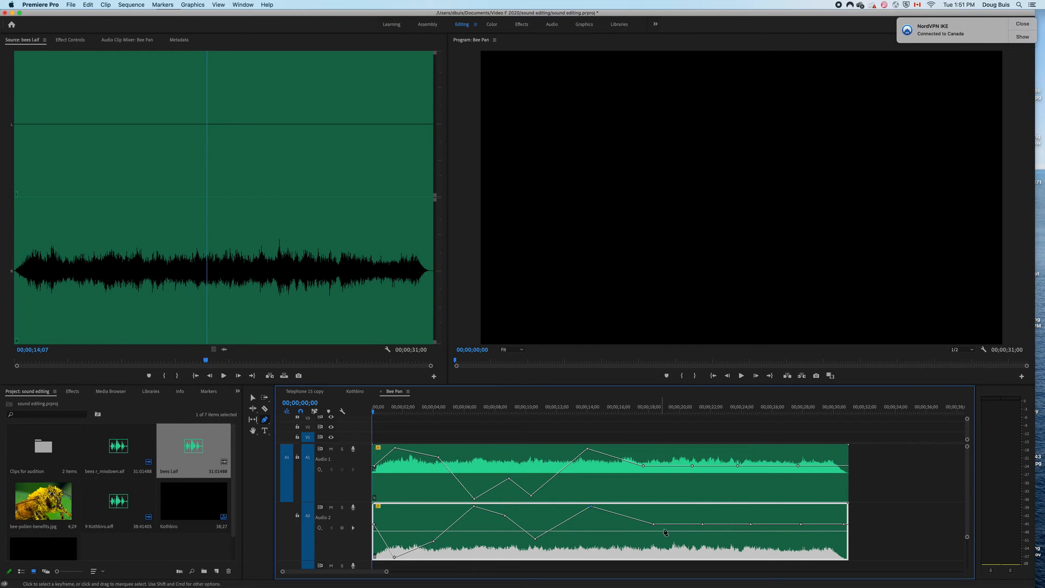
{"action": "left_click_drag", "start_coordinate": [653, 523], "coordinate": [651, 556]}
{"action": "left_click", "coordinate": [643, 466]}
{"action": "left_click_drag", "start_coordinate": [644, 465], "coordinate": [643, 471]}
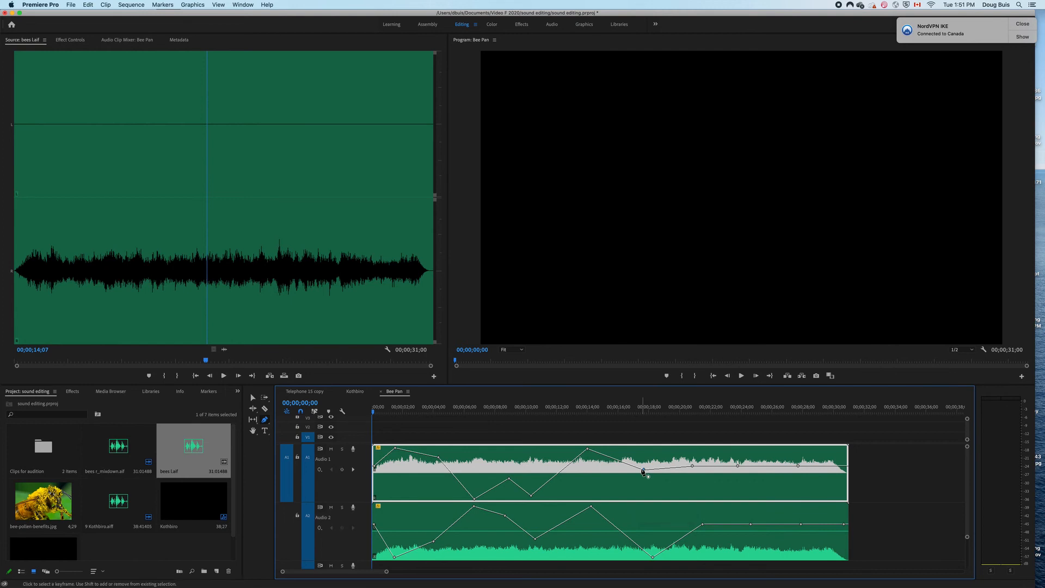
{"action": "mouse_move", "coordinate": [643, 471]}
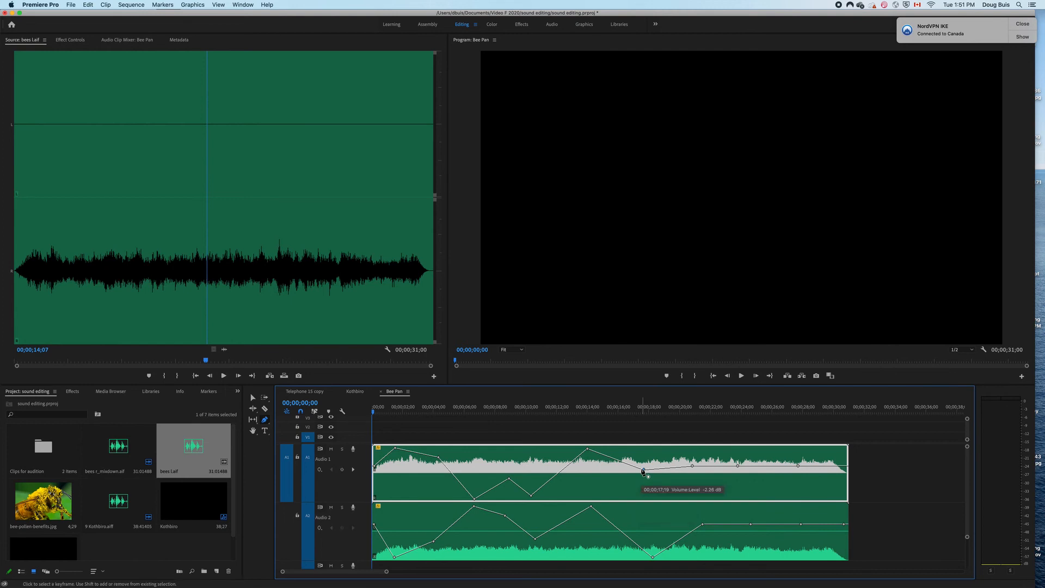
Lower Audio 1's keyframe near 21 seconds to the bottom, then dip its volume and raise Audio 2 near maximum at about 24 seconds
{"action": "left_click_drag", "start_coordinate": [692, 466], "coordinate": [690, 498]}
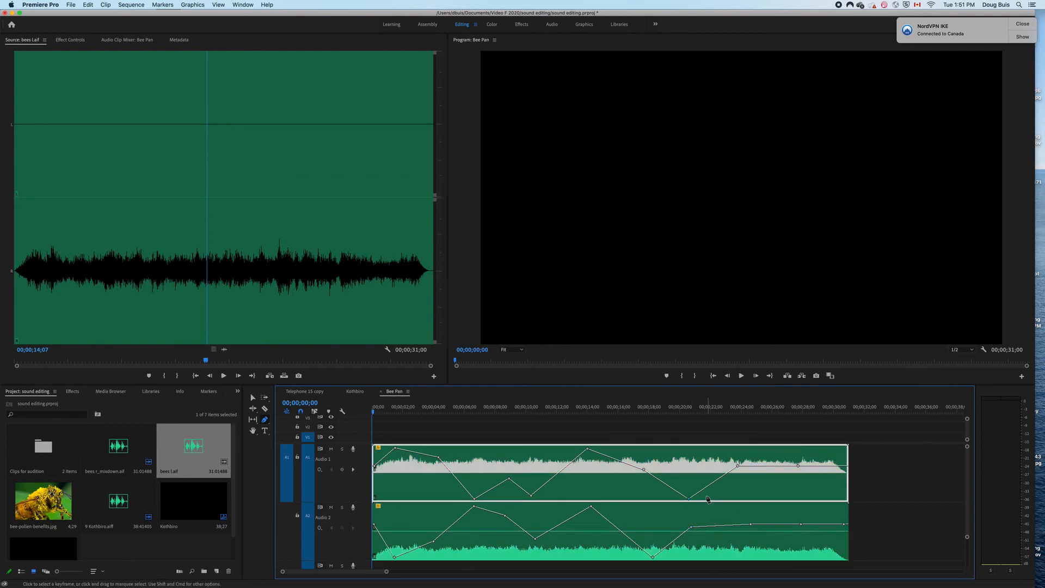
{"action": "left_click_drag", "start_coordinate": [752, 527], "coordinate": [743, 506]}
{"action": "left_click_drag", "start_coordinate": [737, 465], "coordinate": [717, 478]}
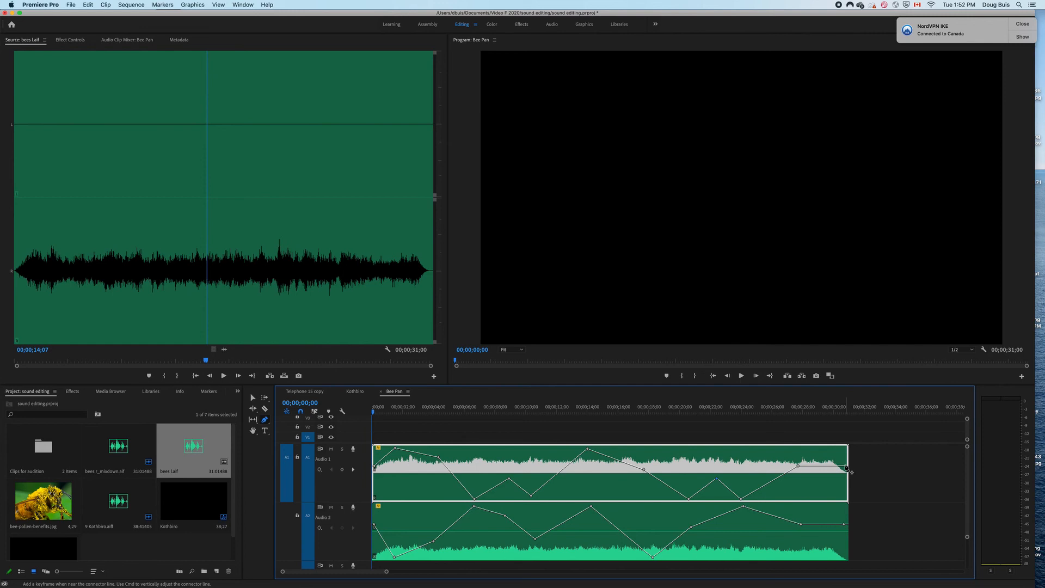
Fade both clips out by lowering their final volume keyframes near minimum at about 31 seconds
{"action": "left_click_drag", "start_coordinate": [846, 467], "coordinate": [846, 473]}
{"action": "left_click_drag", "start_coordinate": [844, 524], "coordinate": [842, 558]}
{"action": "left_click", "coordinate": [845, 472]}
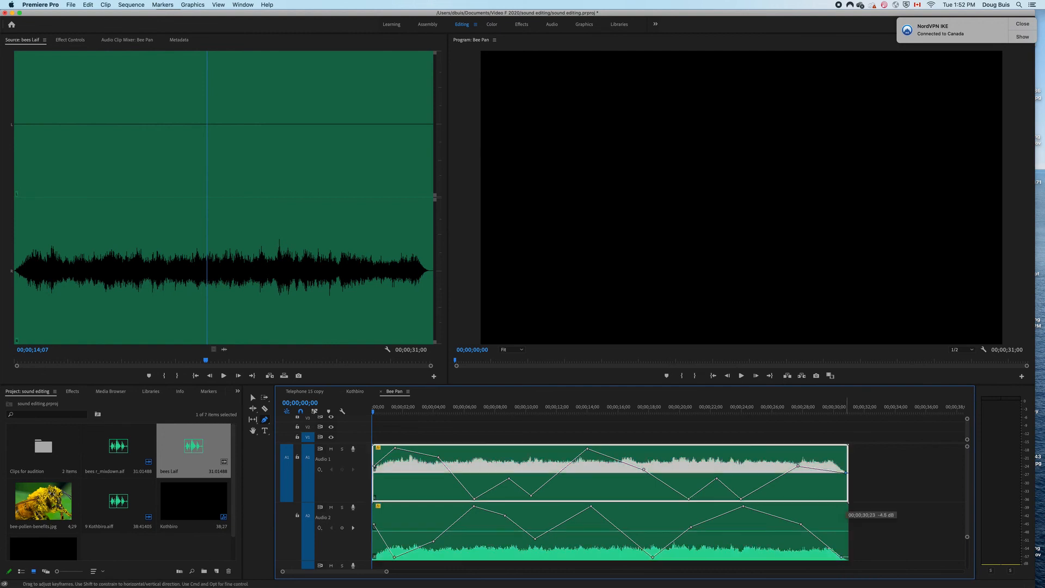
{"action": "left_click_drag", "start_coordinate": [845, 473], "coordinate": [847, 499]}
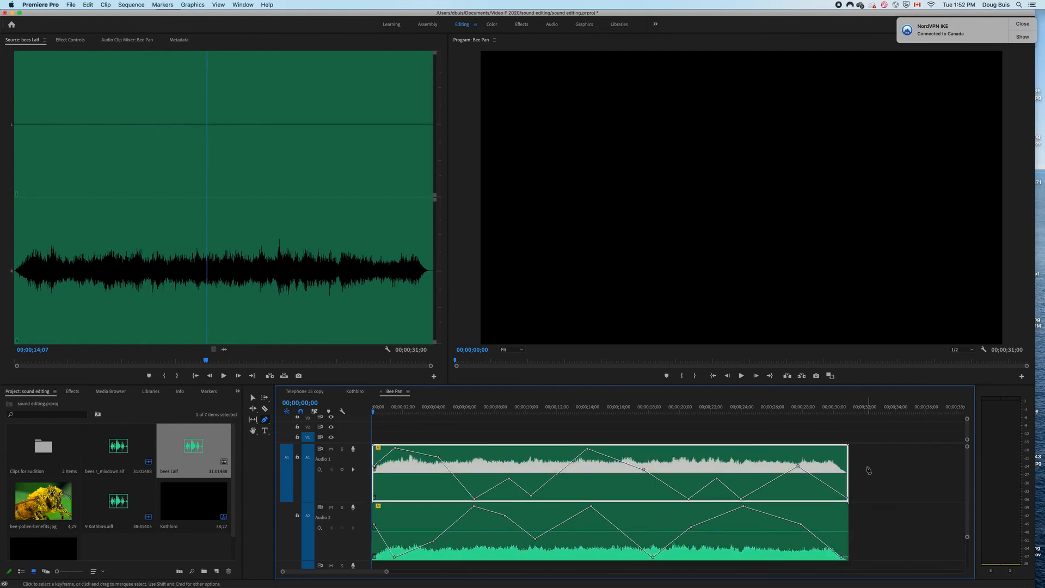